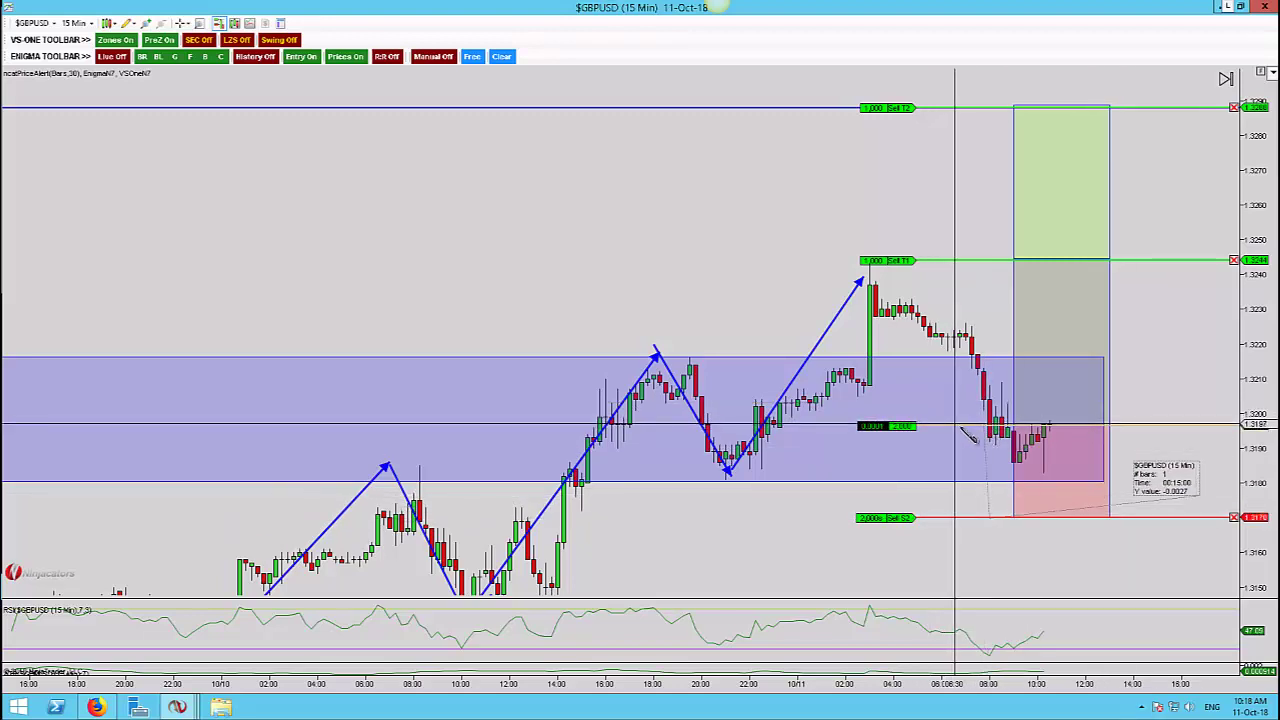
Measure the price distance from the entry line to the first and second profit targets, placing both ruler labels beside the trade zone.
{"action": "left_click", "coordinate": [958, 261]}
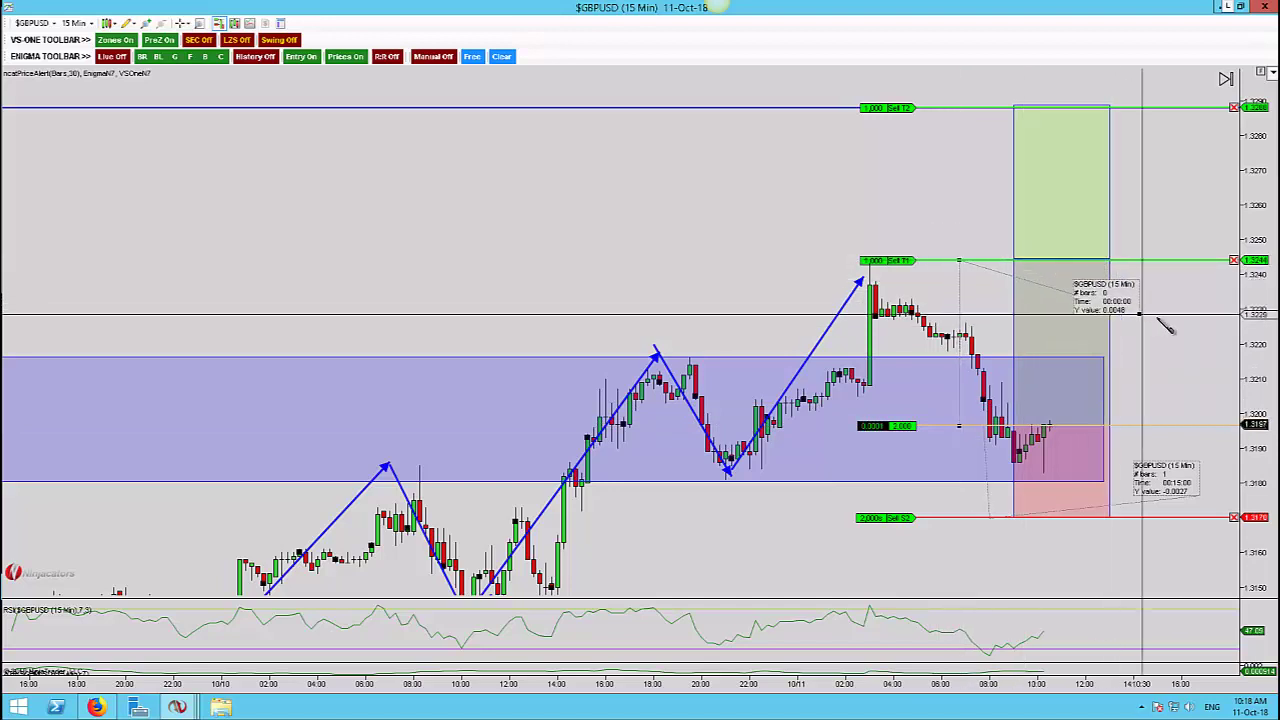
{"action": "left_click", "coordinate": [1174, 315]}
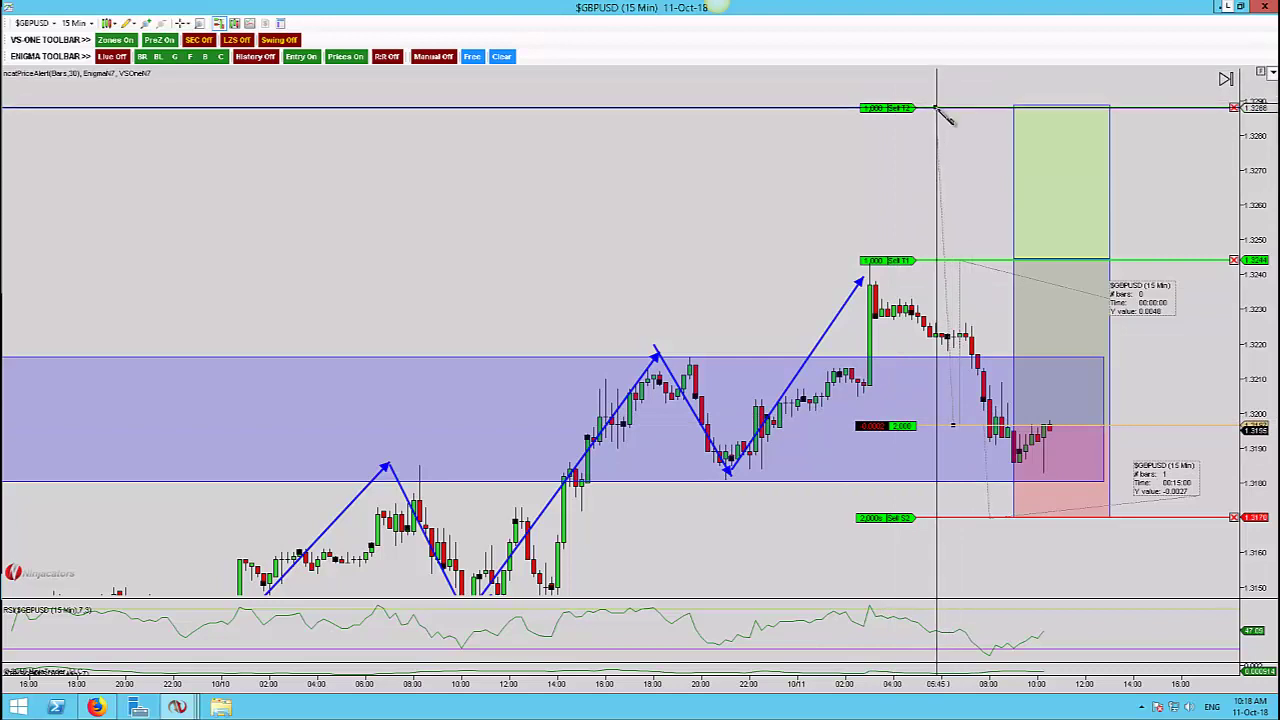
{"action": "left_click", "coordinate": [937, 108]}
{"action": "left_click", "coordinate": [1186, 160]}
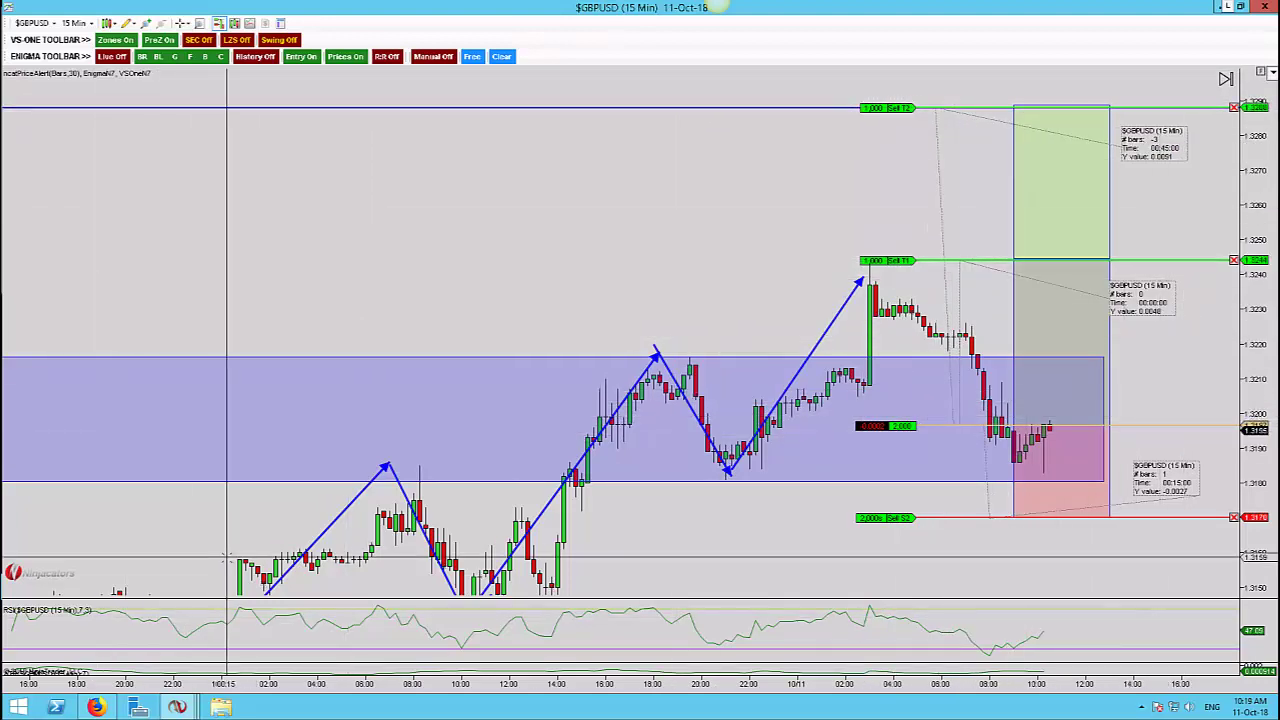
Switch to the 1440-minute GBPUSD chart and draw an arrow from near the 9/20 high down to the 10/3 low.
{"action": "left_click_drag", "start_coordinate": [208, 685], "coordinate": [5, 687]}
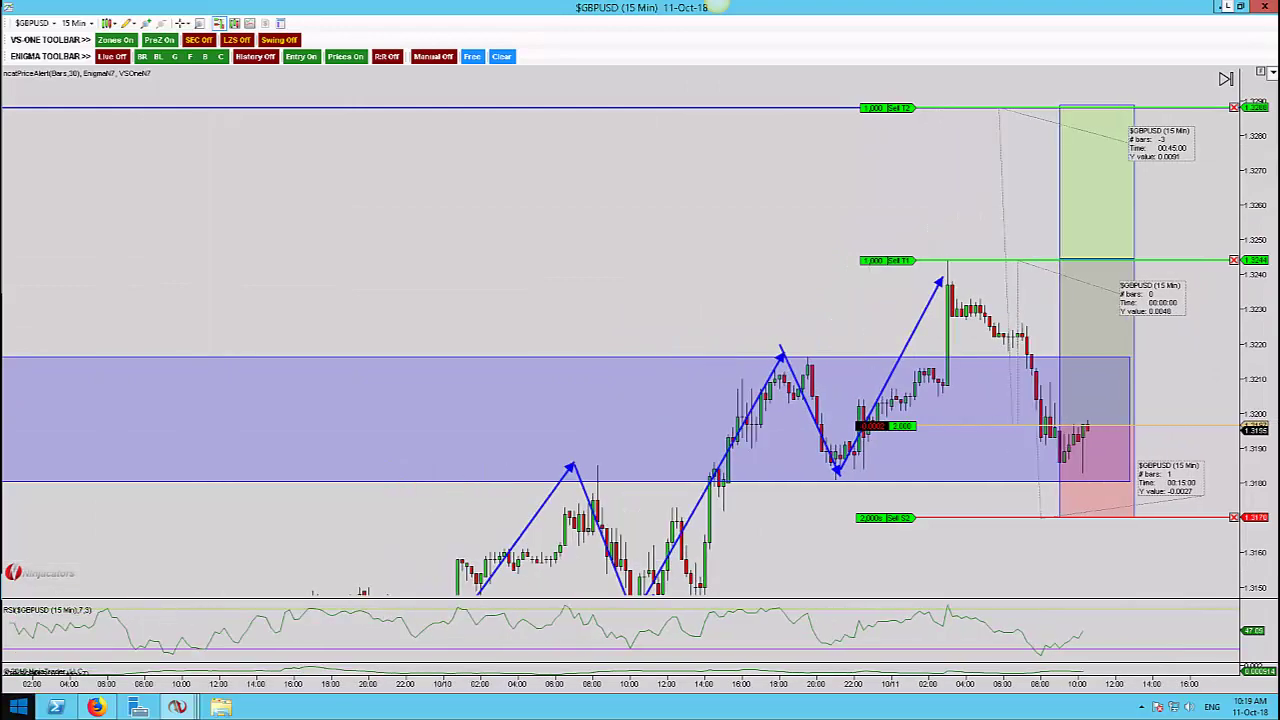
{"action": "key", "text": "alt+Tab"}
{"action": "scroll", "coordinate": [600, 462], "scroll_direction": "down", "scroll_amount": 10}
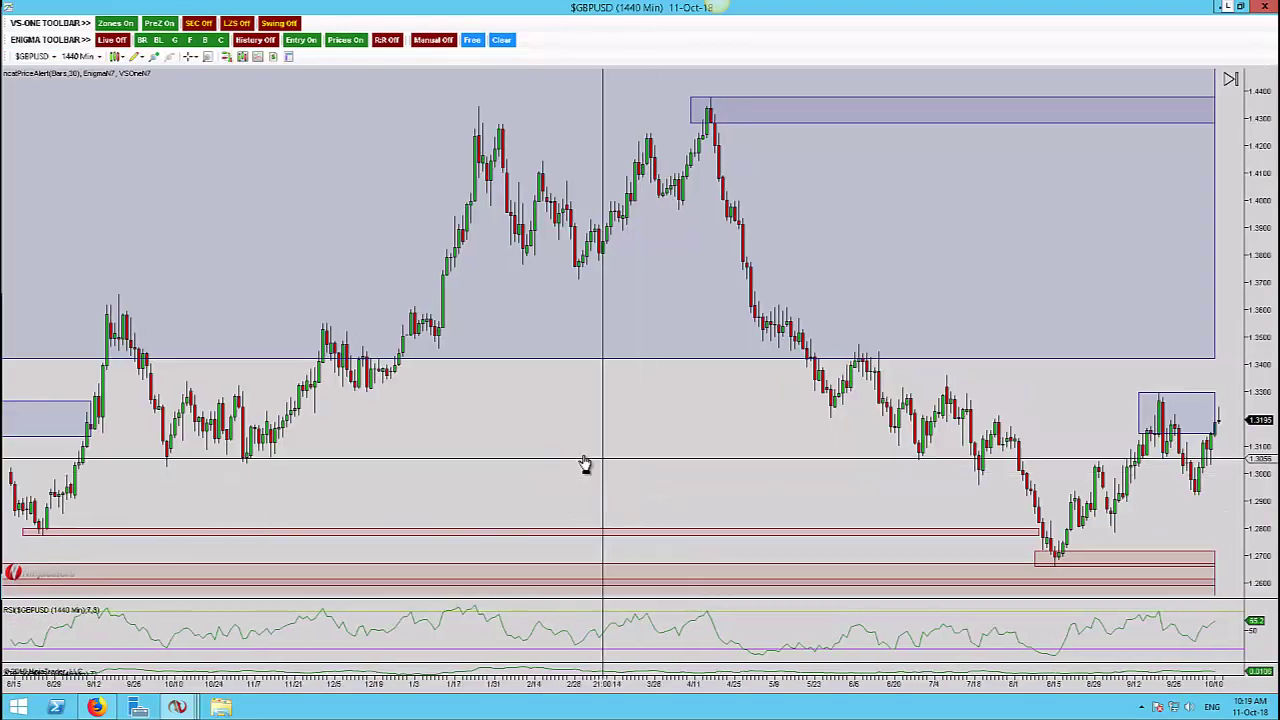
{"action": "scroll", "coordinate": [584, 456], "scroll_direction": "up", "scroll_amount": 5}
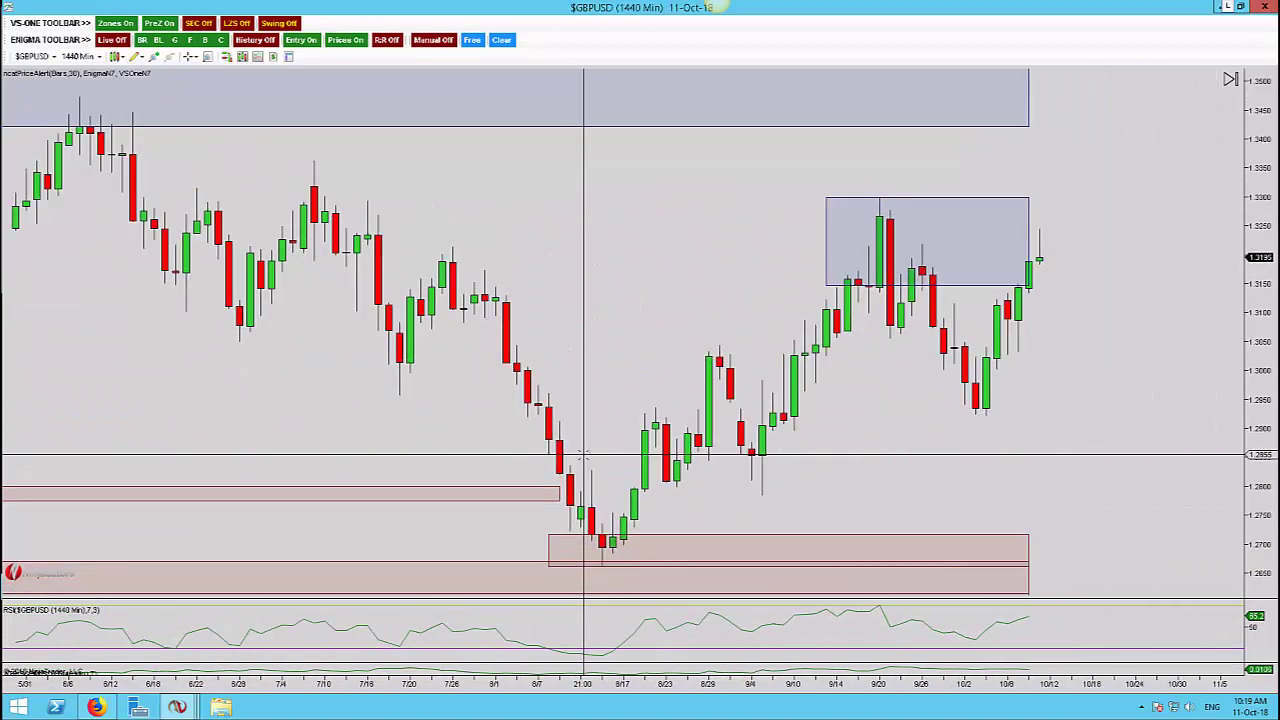
{"action": "scroll", "coordinate": [584, 456], "scroll_direction": "up", "scroll_amount": 2}
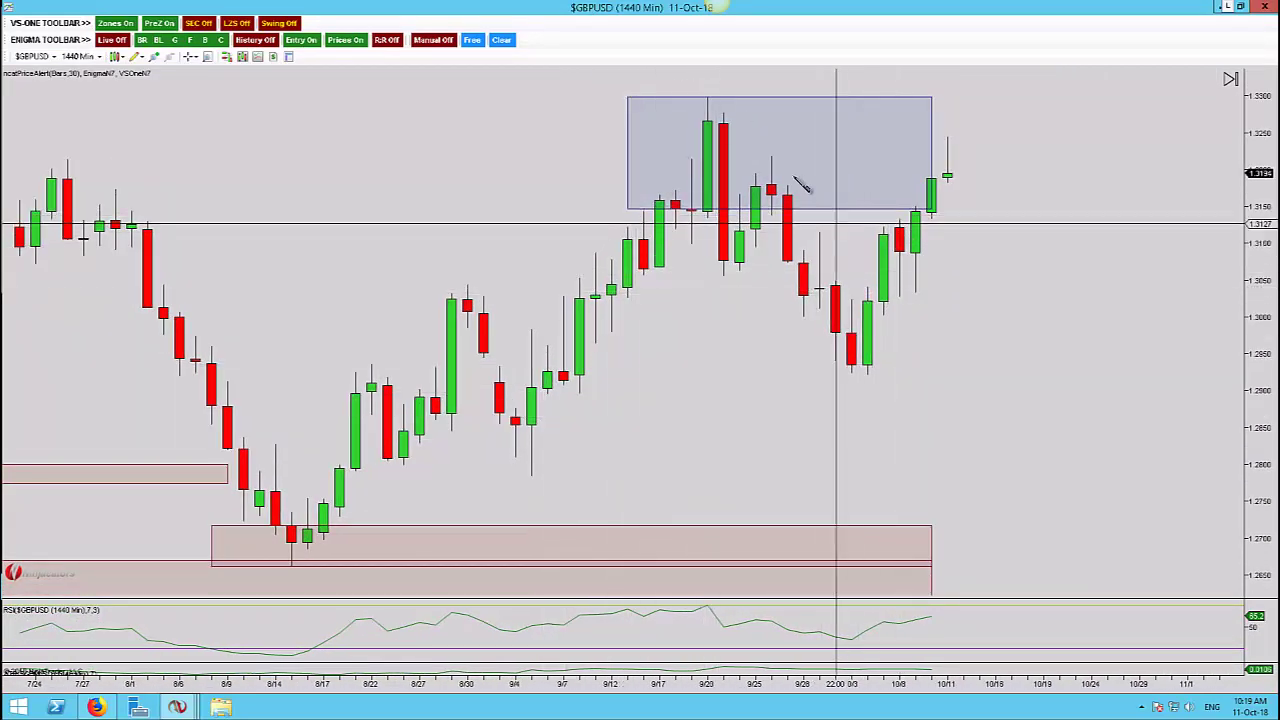
{"action": "left_click", "coordinate": [727, 132]}
{"action": "left_click", "coordinate": [849, 373]}
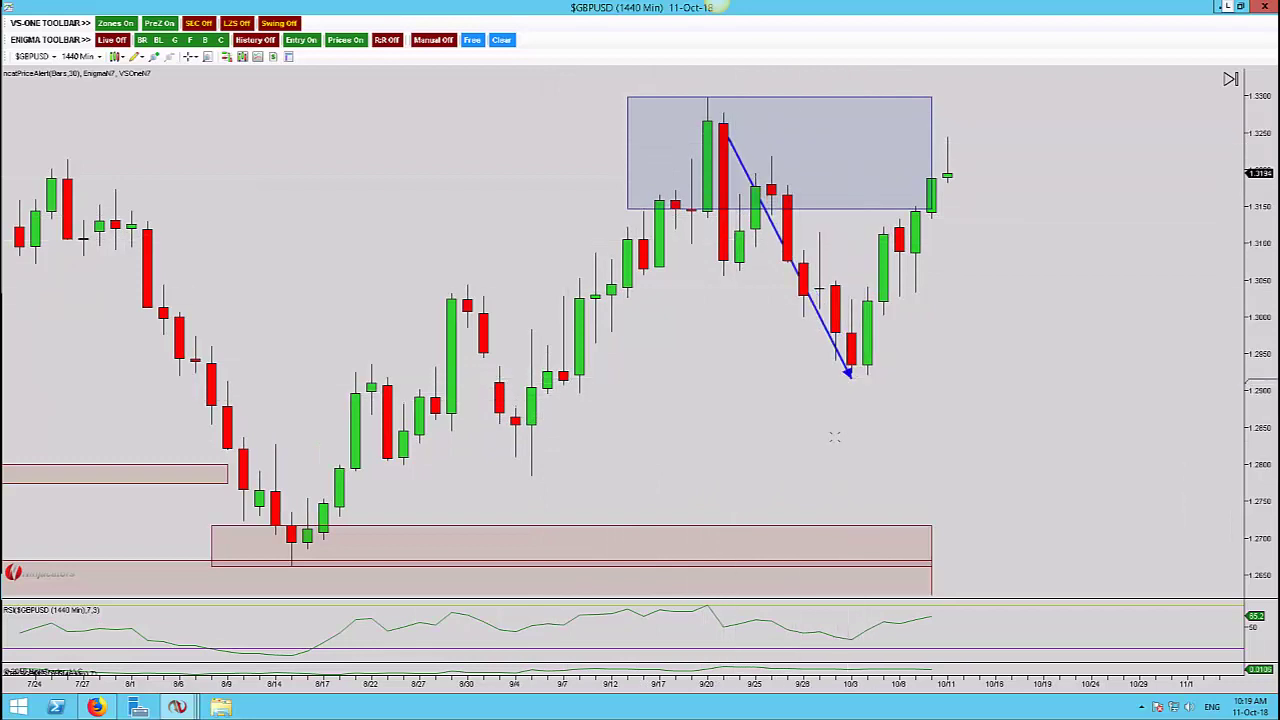
Draw an arrow from the early October low up to the latest daily candle, and delete it again.
{"action": "left_click", "coordinate": [867, 377]}
{"action": "left_click", "coordinate": [962, 168]}
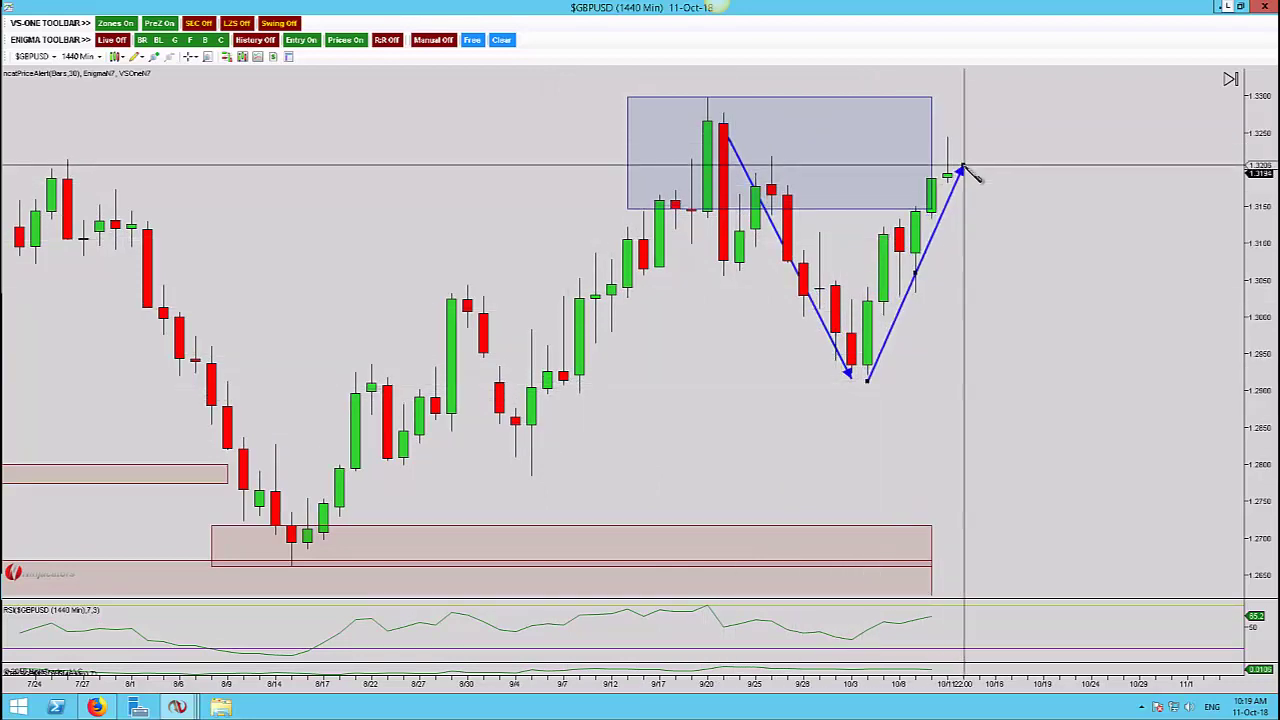
{"action": "key", "text": "Delete"}
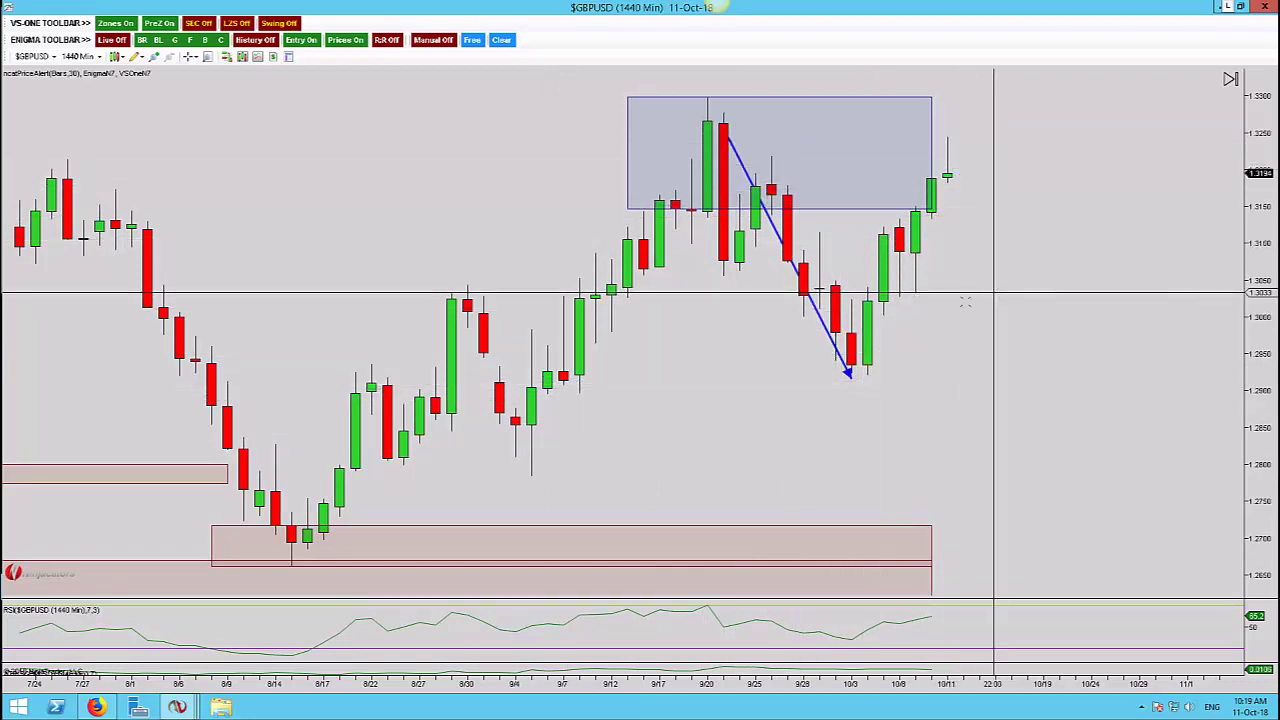
Hide the zones and pre-zones, and draw a rectangle from about 1.3215 down to 1.3180 spanning 9/25 to 10/19.
{"action": "left_click", "coordinate": [153, 23]}
{"action": "left_click", "coordinate": [133, 23]}
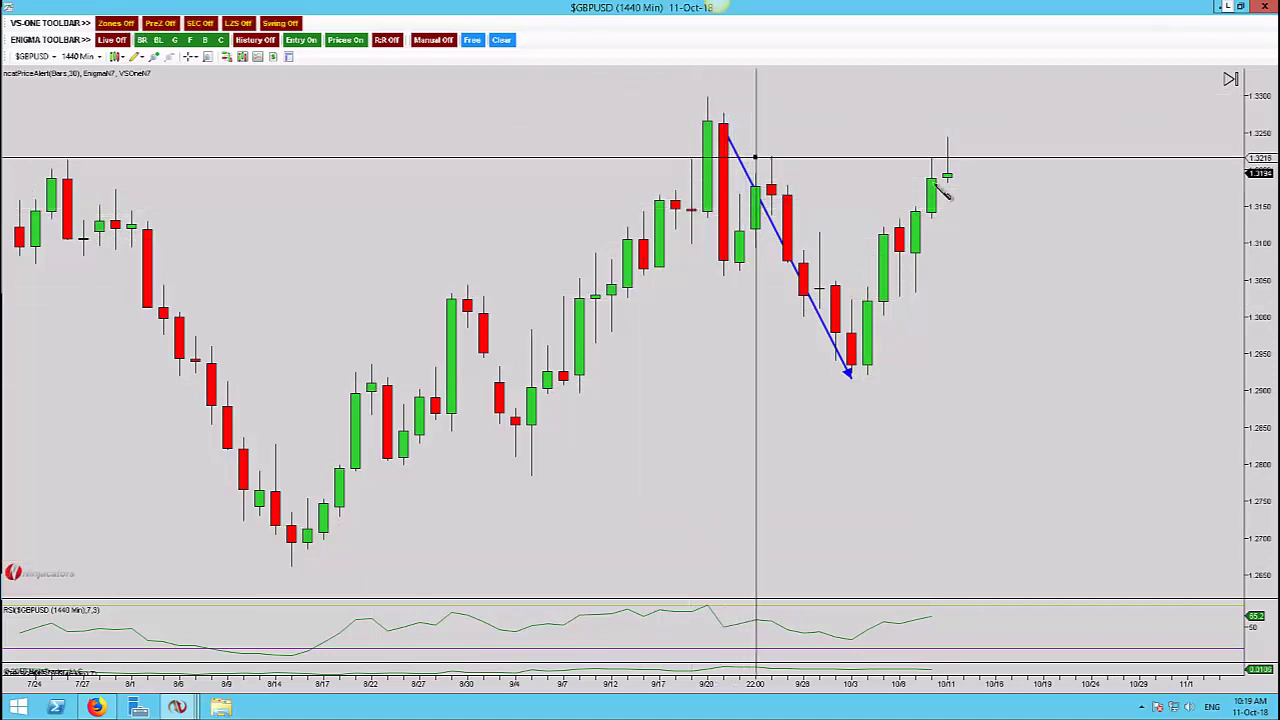
{"action": "left_click_drag", "start_coordinate": [755, 157], "coordinate": [1043, 184]}
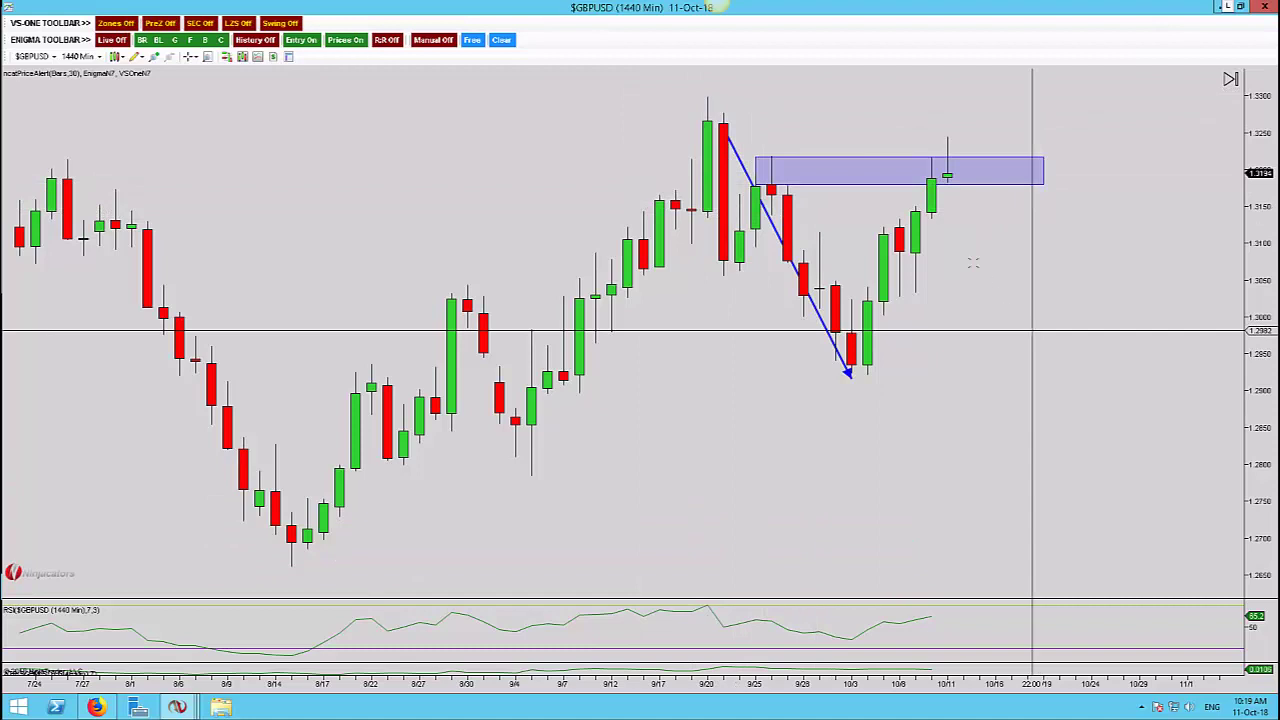
Draw an arrow from the latest daily candles back to the top of the decline that follows the 9/20 high.
{"action": "key", "text": "ctrl+F2"}
{"action": "left_click", "coordinate": [915, 180]}
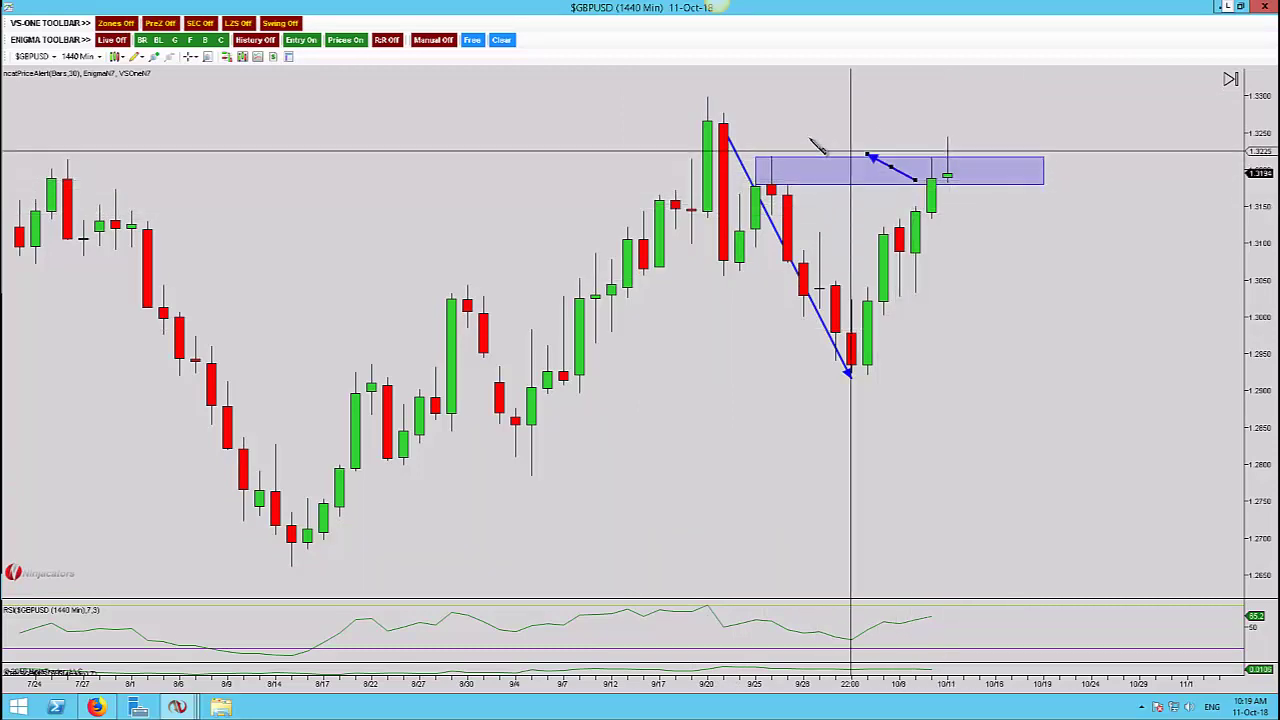
{"action": "left_click", "coordinate": [740, 124]}
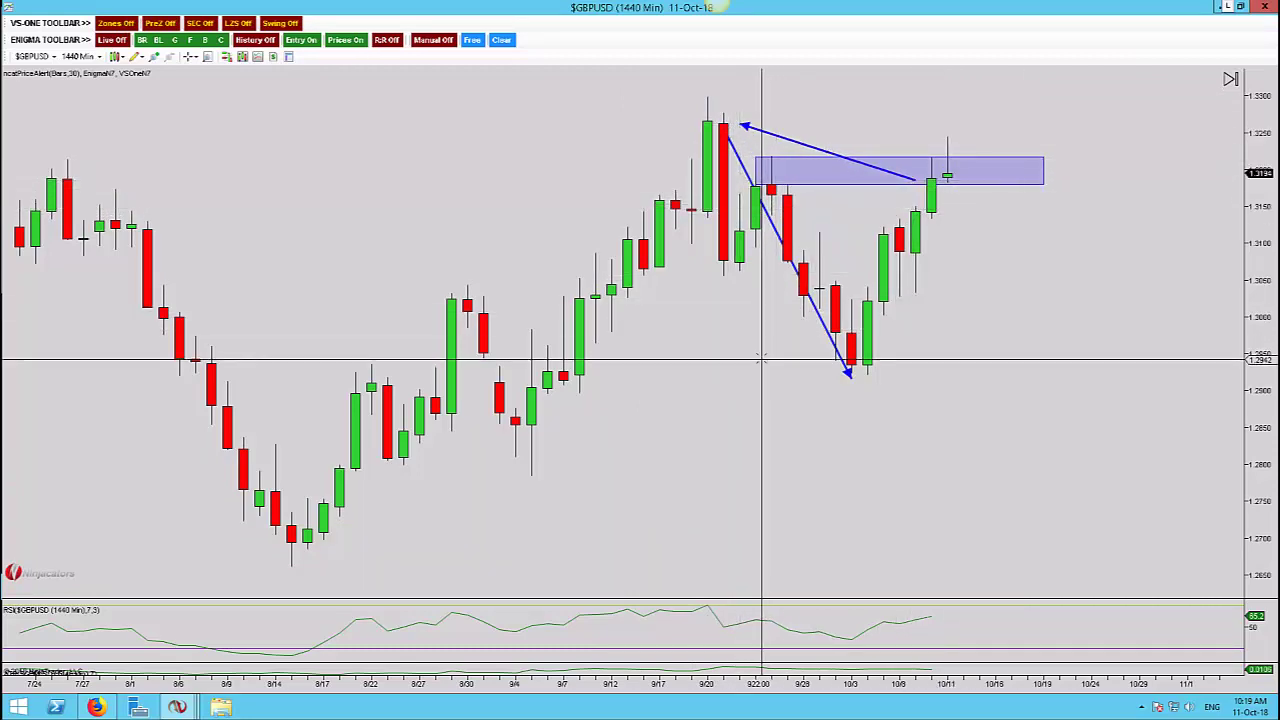
Remove all drawings from the daily chart and mark the 9/20 candle's close with a horizontal line.
{"action": "key", "text": "shift+F12"}
{"action": "key", "text": "Return"}
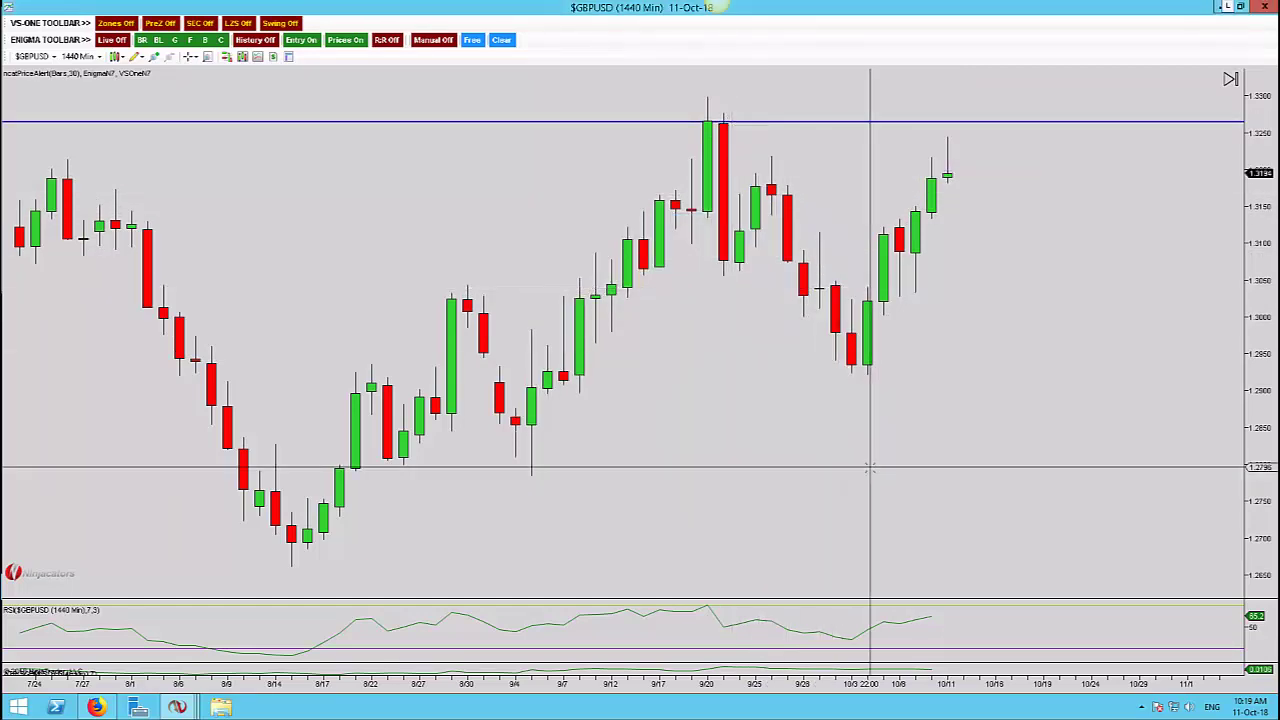
Set the chart interval to 240 minutes and hide the zones and pre-zones.
{"action": "type", "text": "240"}
{"action": "key", "text": "Return"}
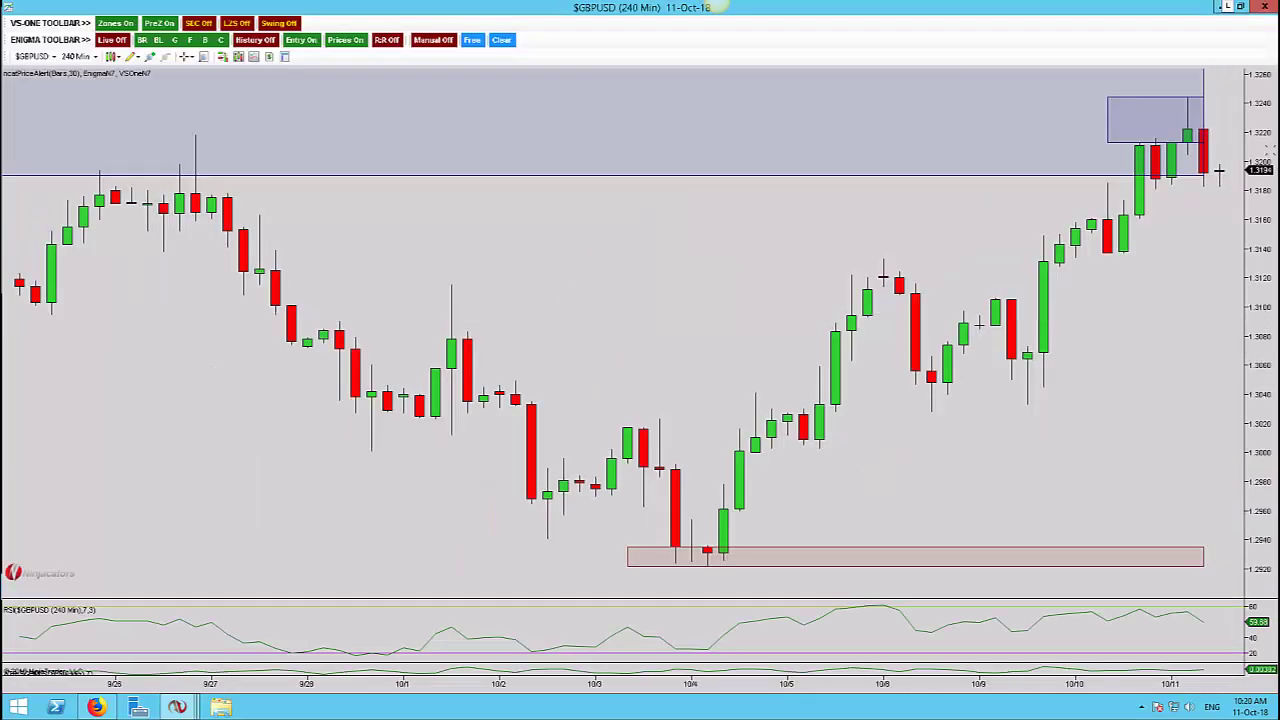
{"action": "left_click", "coordinate": [112, 24]}
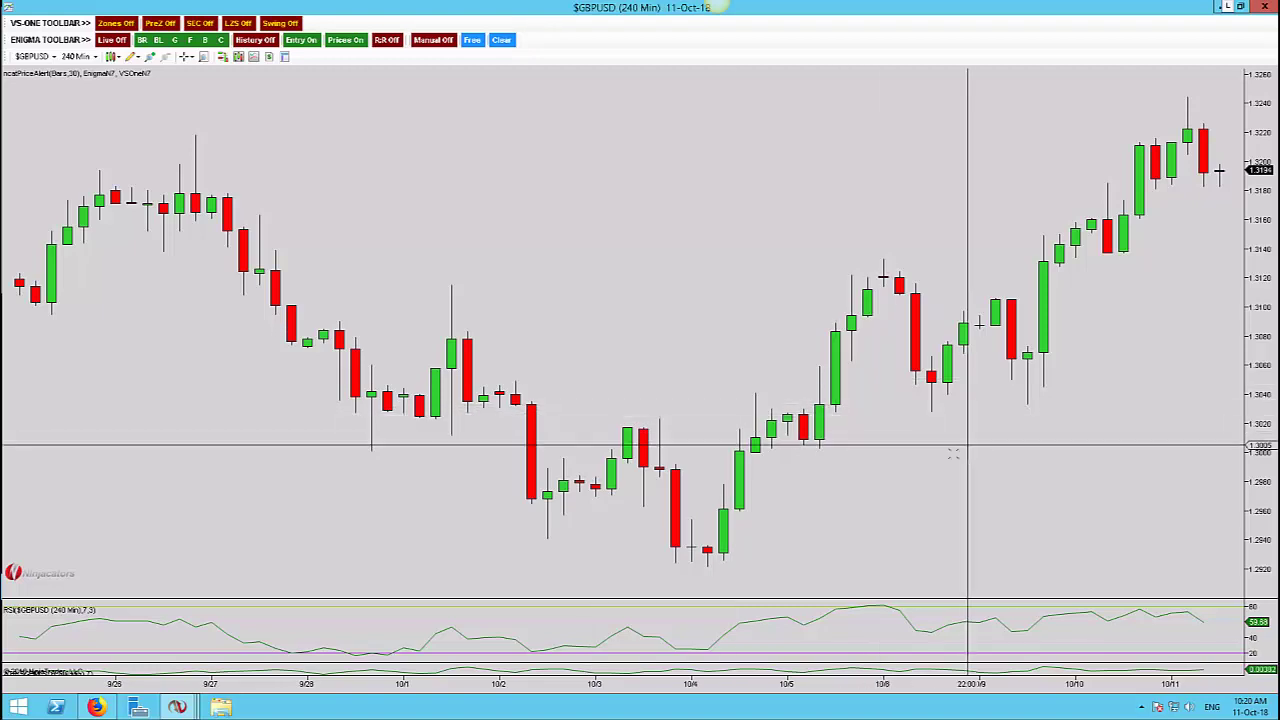
Draw a temporary arrow on the 240-minute chart comparing the latest swing high with the late September high.
{"action": "left_click_drag", "start_coordinate": [957, 443], "coordinate": [742, 455]}
{"action": "key", "text": "ctrl+Down"}
{"action": "key", "text": "ctrl+Down"}
{"action": "key", "text": "ctrl+Down"}
{"action": "key", "text": "ctrl+Down"}
{"action": "key", "text": "ctrl+Down"}
{"action": "key", "text": "ctrl+Down"}
{"action": "key", "text": "ctrl+Down"}
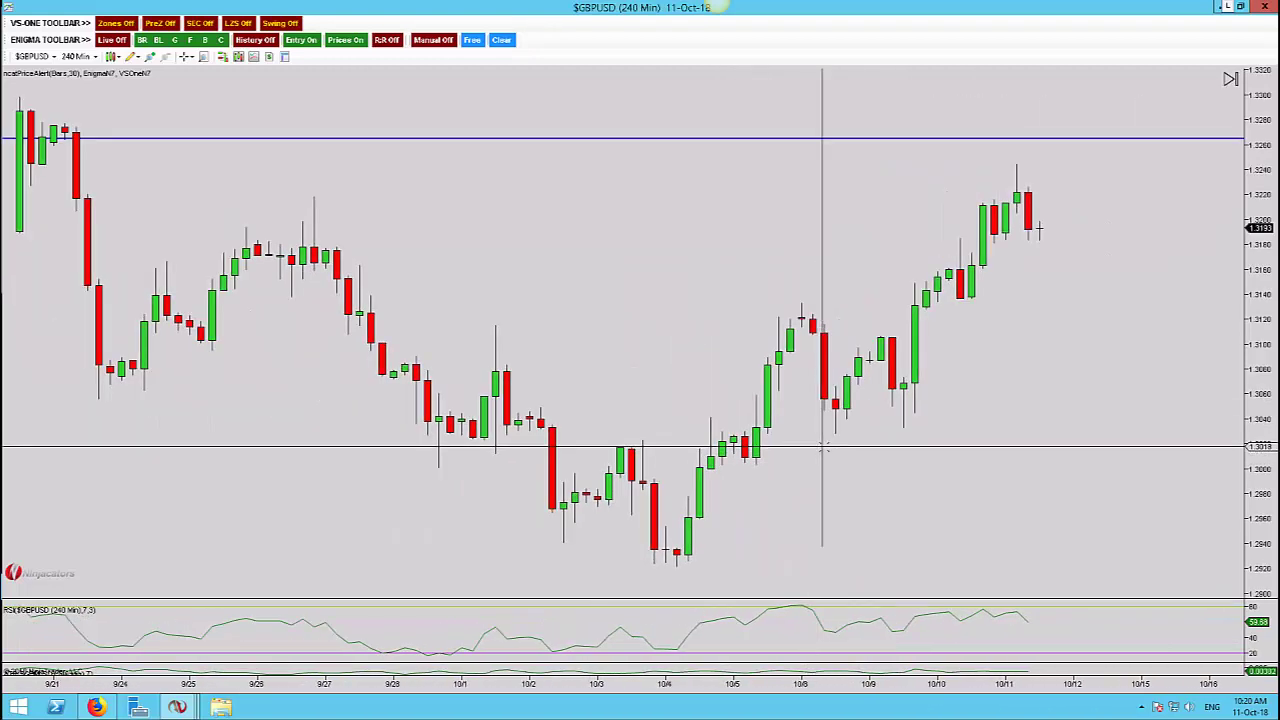
{"action": "scroll", "coordinate": [961, 390], "scroll_direction": "down", "scroll_amount": 1}
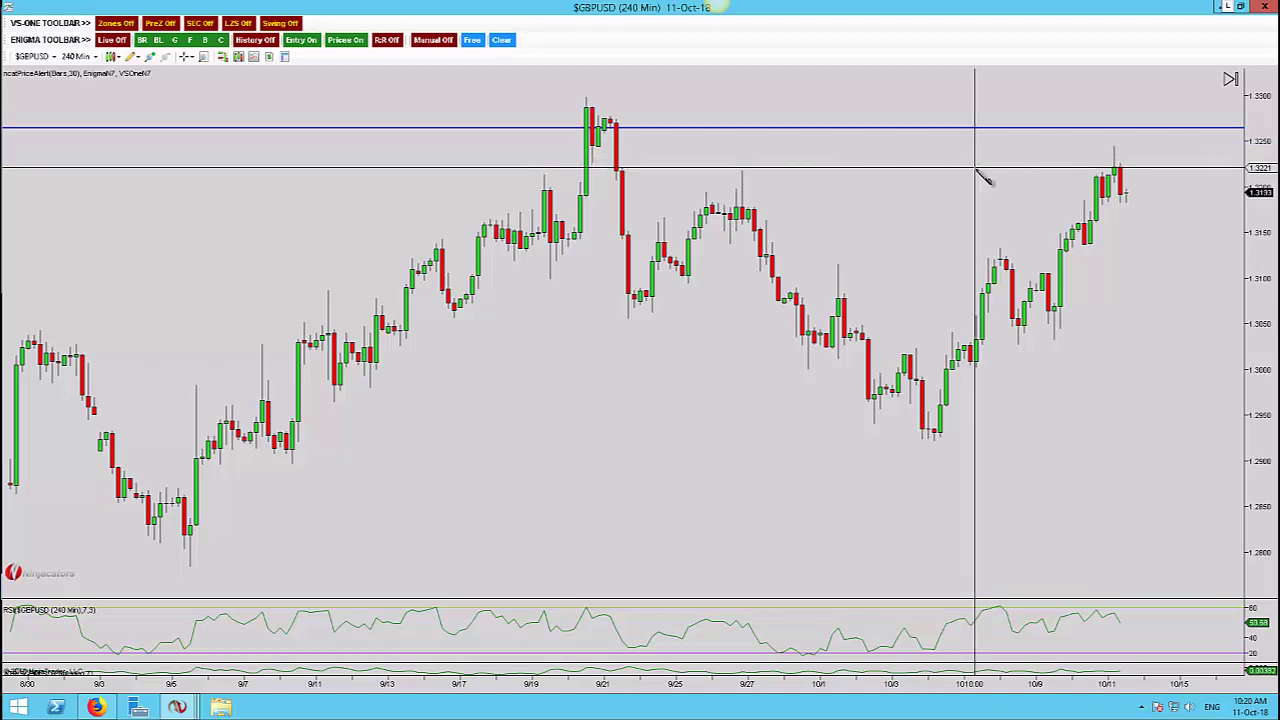
{"action": "left_click", "coordinate": [975, 160]}
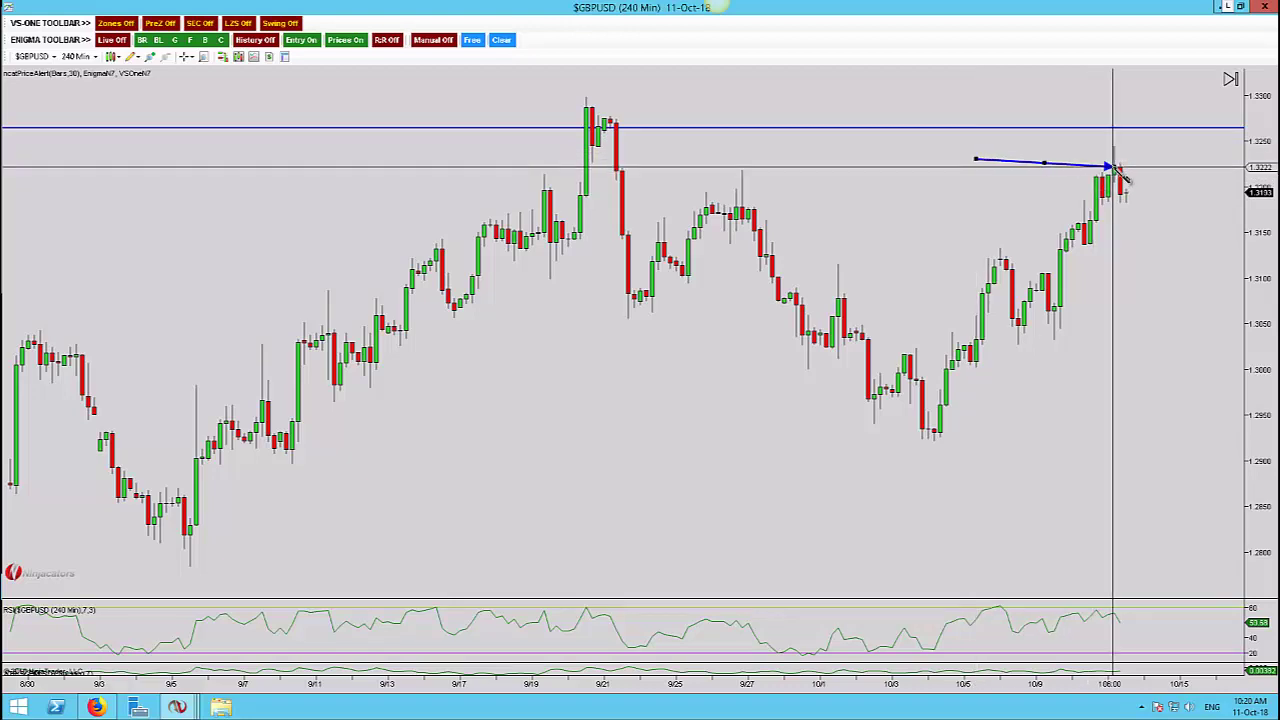
{"action": "left_click", "coordinate": [750, 169]}
Draw an arrow along the first upswing, from the 10/4 low to the high just before 10/8.
{"action": "left_click_drag", "start_coordinate": [953, 450], "coordinate": [903, 462]}
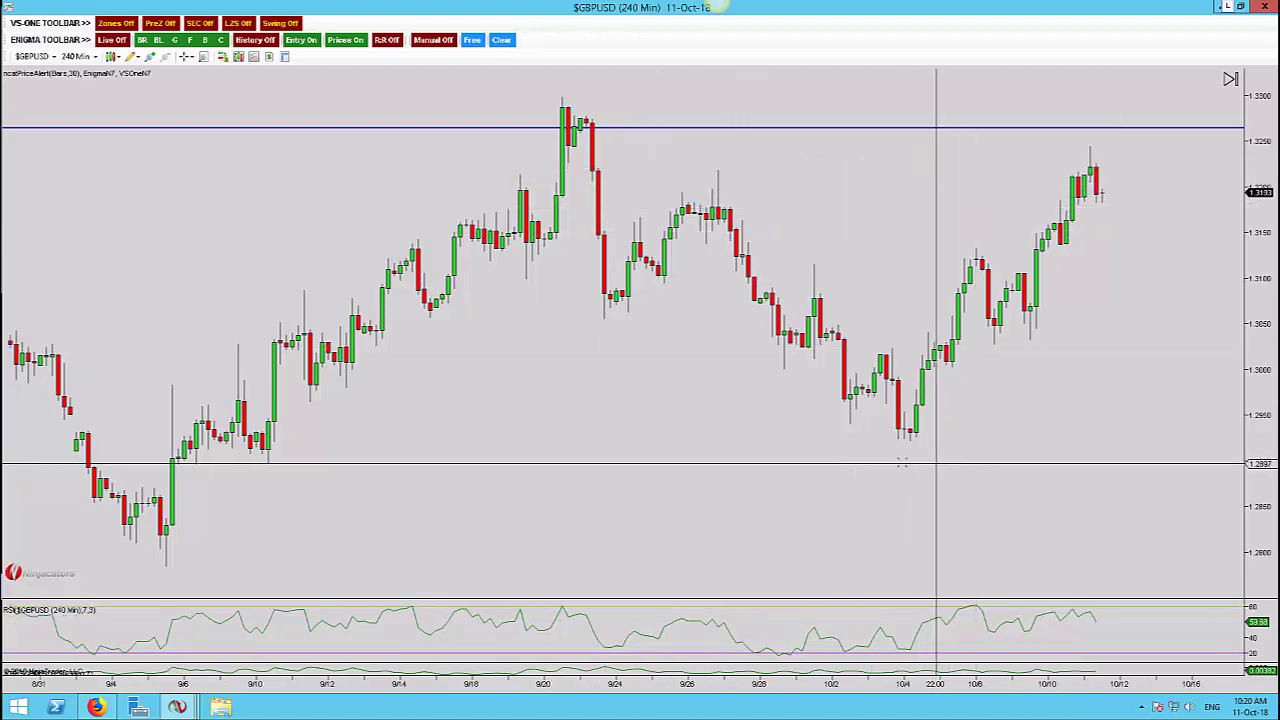
{"action": "scroll", "coordinate": [903, 461], "scroll_direction": "up", "scroll_amount": 3}
{"action": "key", "text": "ctrl+F2"}
{"action": "left_click", "coordinate": [760, 563]}
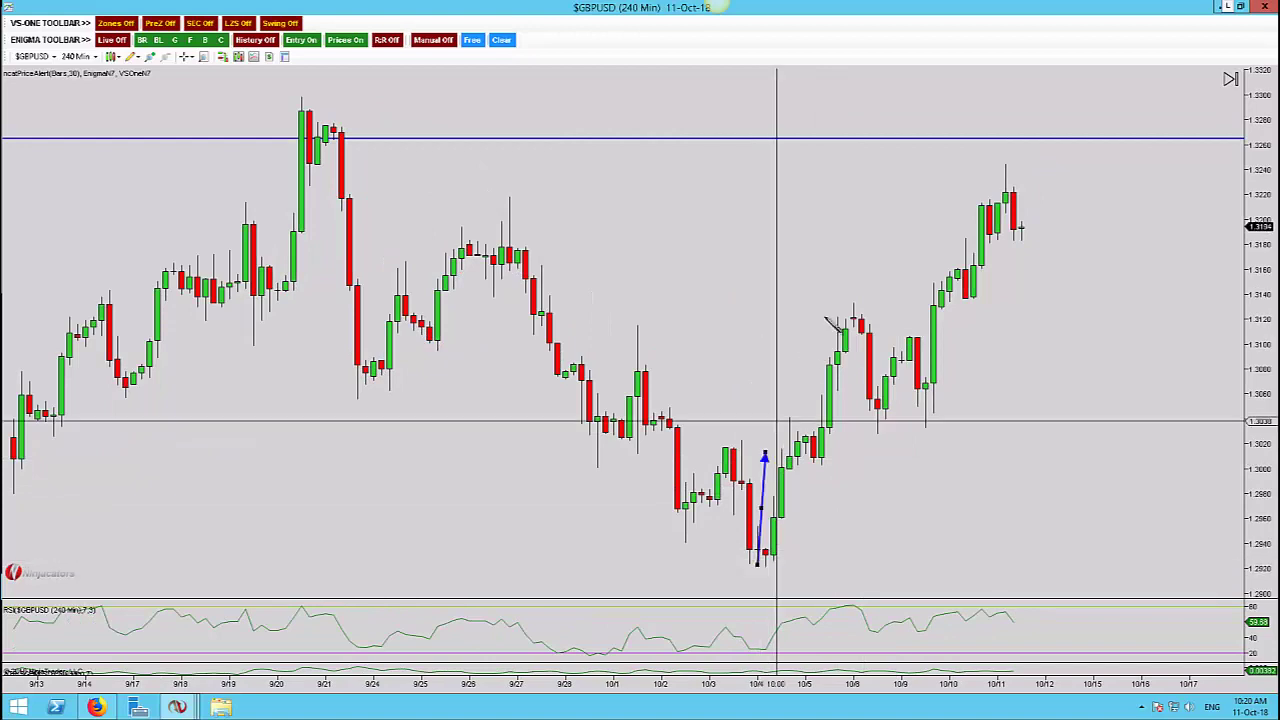
{"action": "left_click", "coordinate": [835, 303]}
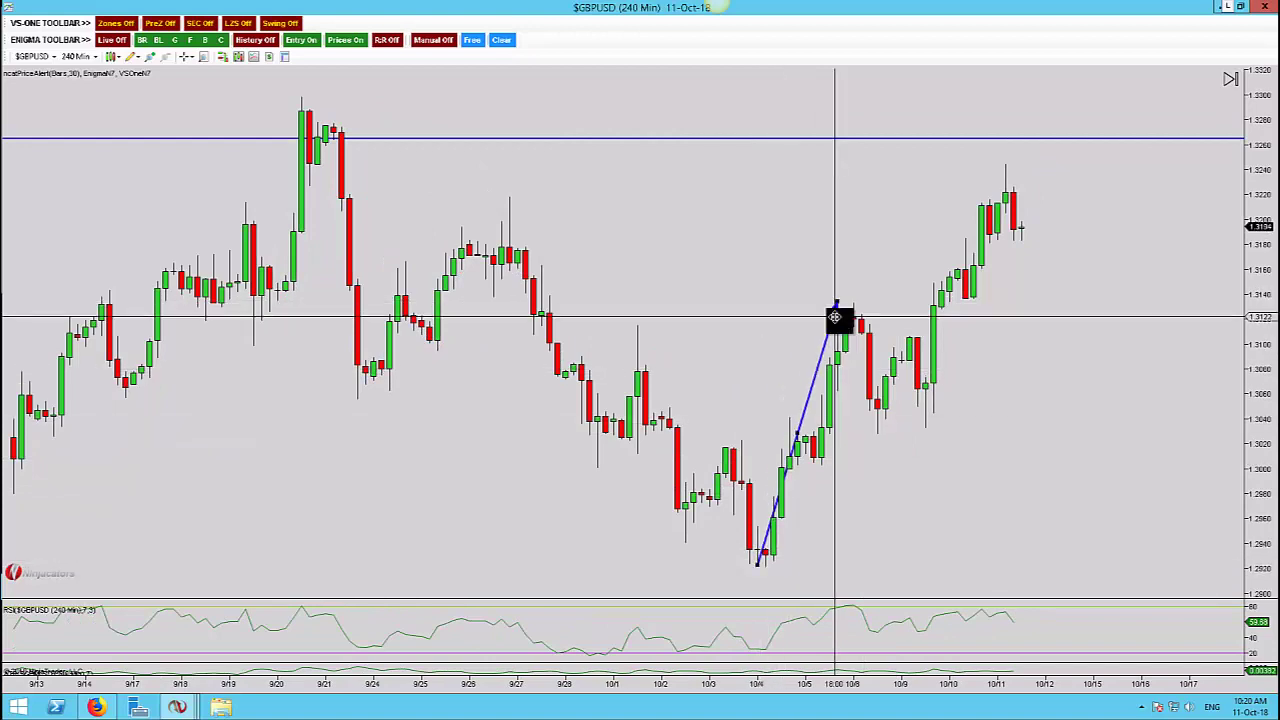
Copy the upswing arrow and place the duplicate along the second upswing, starting at the low before 10/9.
{"action": "key", "text": "ctrl+c"}
{"action": "key", "text": "ctrl+v"}
{"action": "left_click_drag", "start_coordinate": [819, 380], "coordinate": [935, 253]}
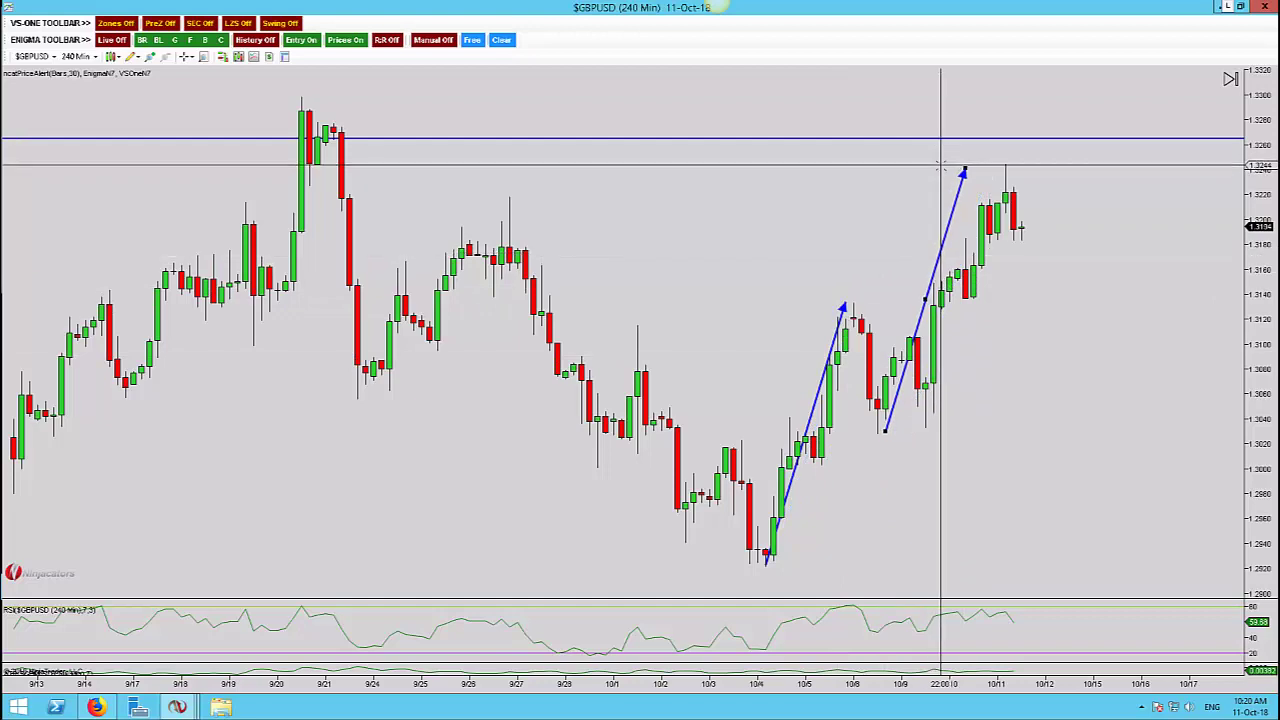
Draw a Fibonacci retracement from the 10/4 low to the 1.3244 high, and point a temporary arrow at the latest candles.
{"action": "key", "text": "F8"}
{"action": "left_click", "coordinate": [775, 571]}
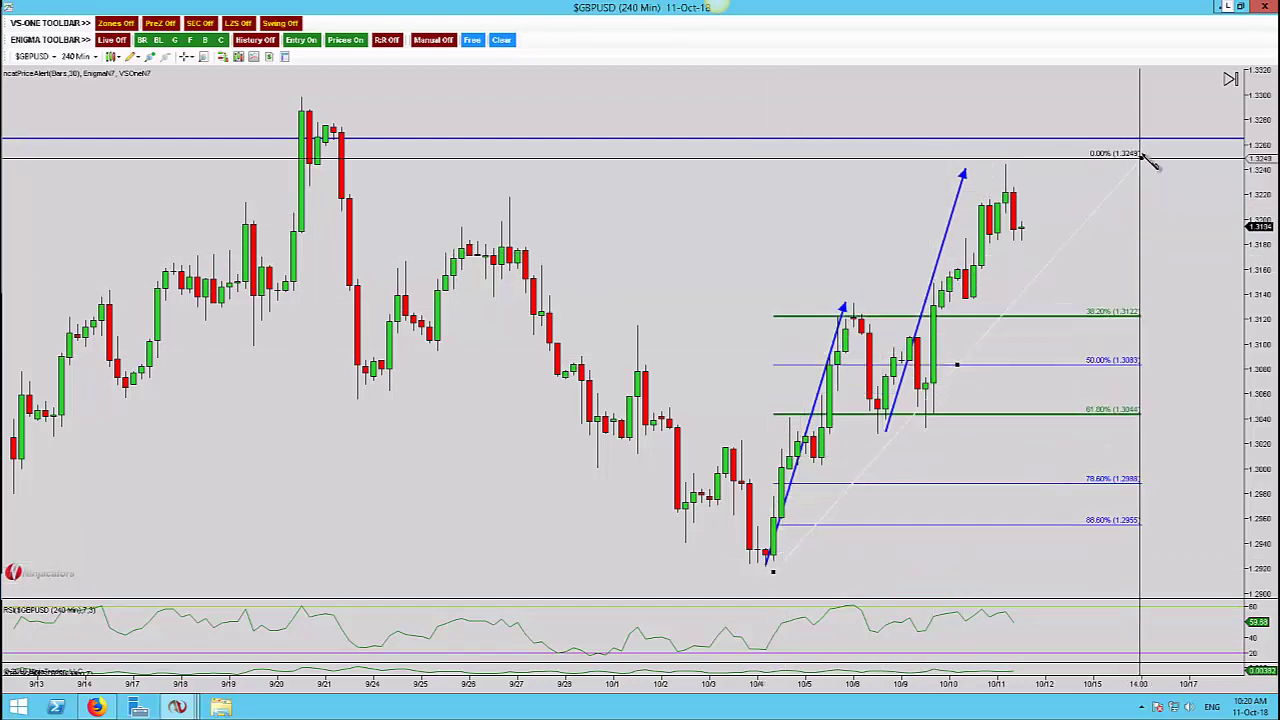
{"action": "left_click_drag", "start_coordinate": [1143, 158], "coordinate": [1144, 162]}
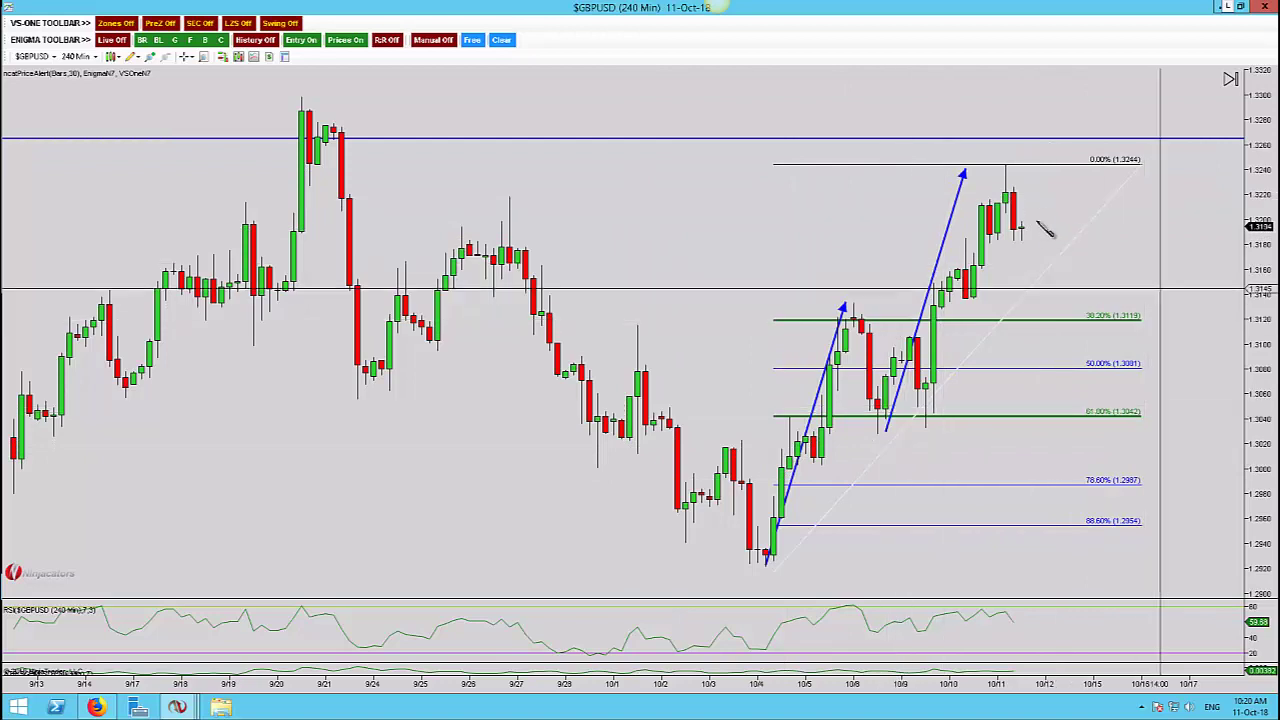
{"action": "left_click", "coordinate": [1173, 157]}
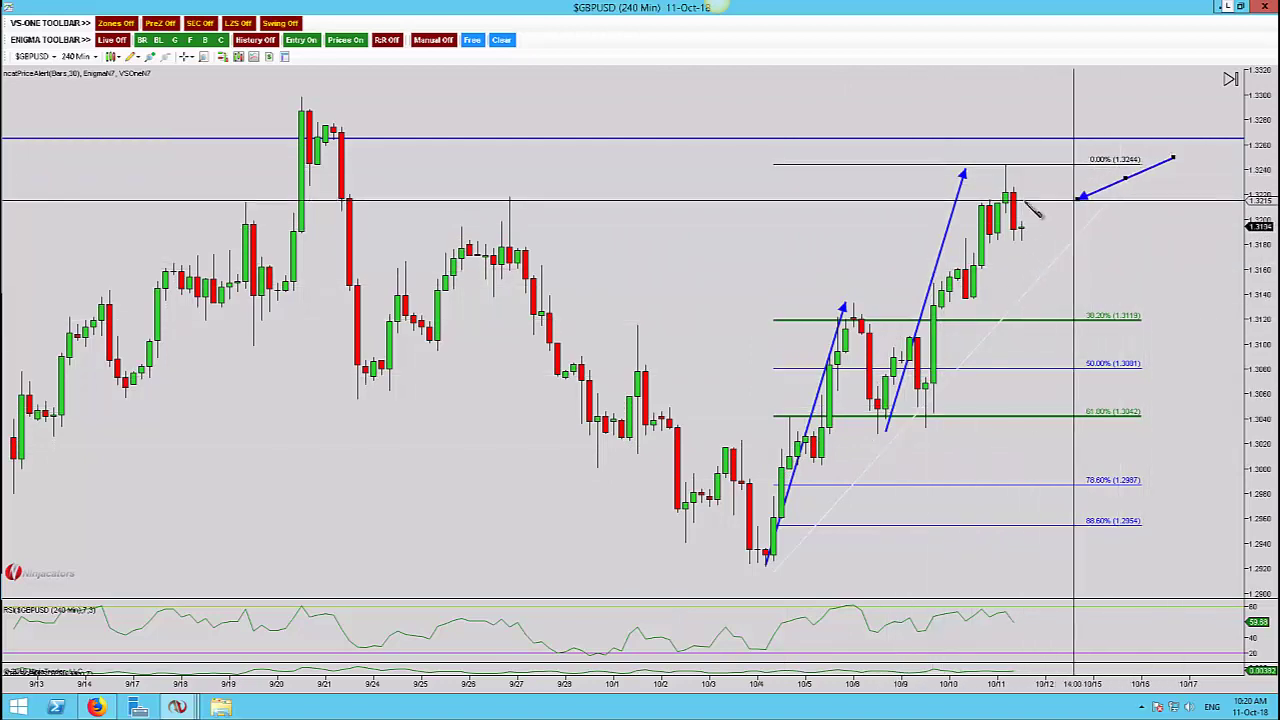
{"action": "left_click_drag", "start_coordinate": [1016, 215], "coordinate": [1015, 221]}
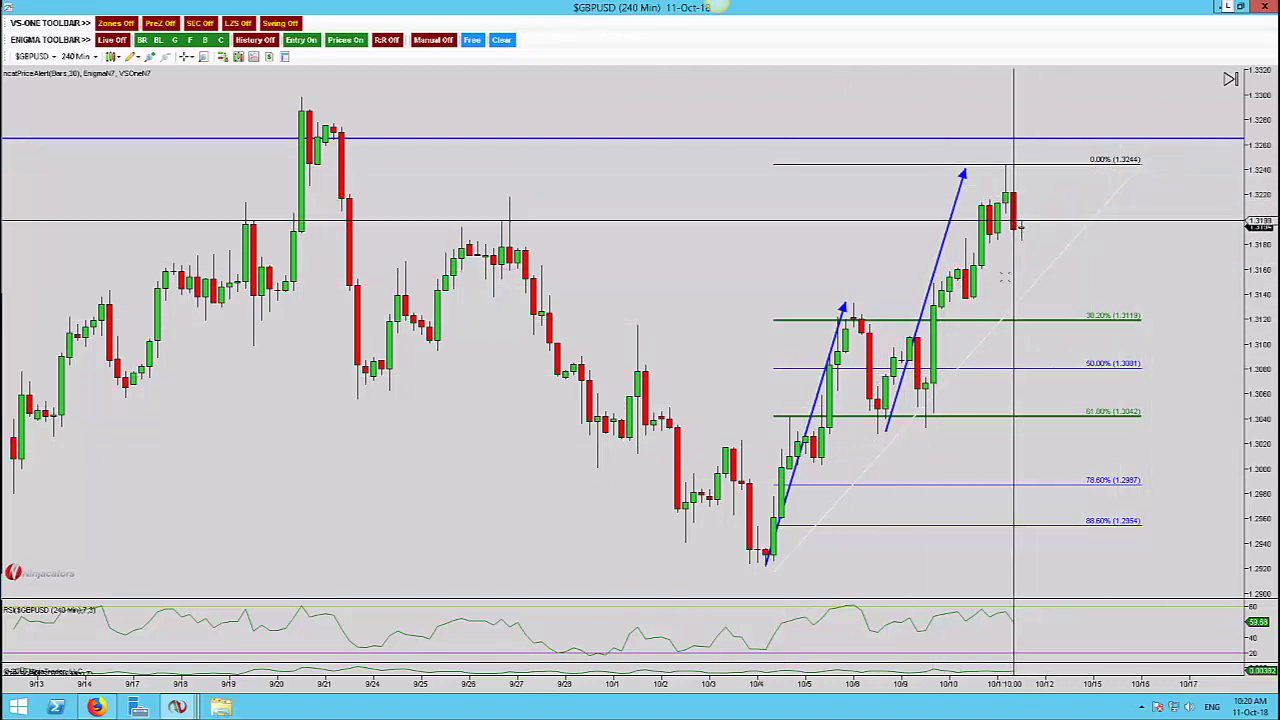
Delete the Fibonacci retracement and the arrow on the second upswing.
{"action": "left_click", "coordinate": [1008, 315]}
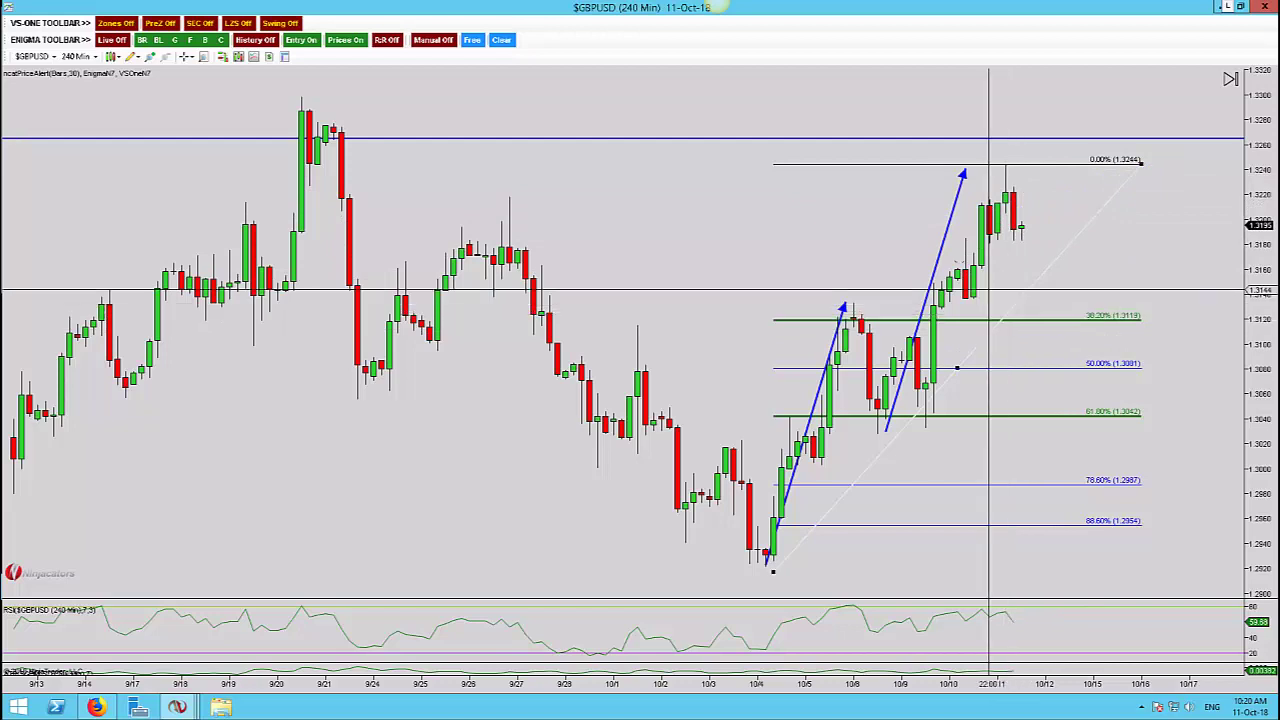
{"action": "key", "text": "Delete"}
{"action": "left_click", "coordinate": [926, 290]}
{"action": "key", "text": "Delete"}
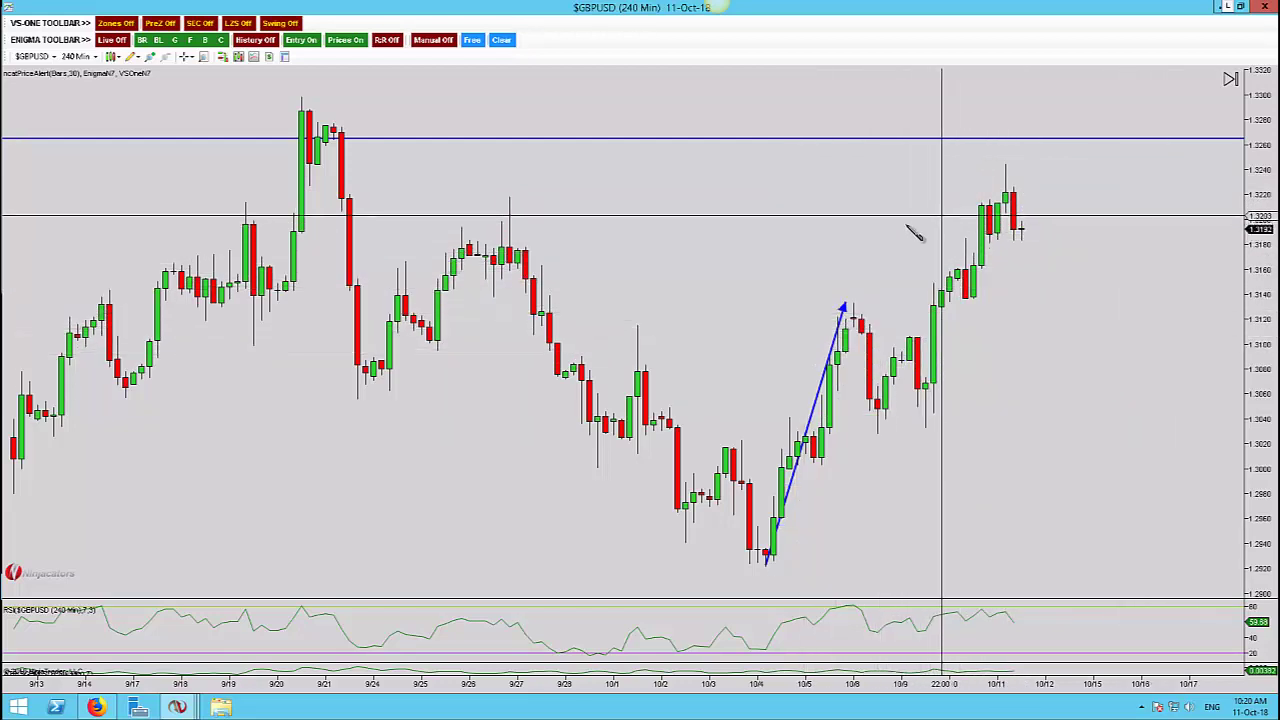
Draw an arrow from the recent high back to the late September high, and remove it together with the first upswing's arrow.
{"action": "mouse_move", "coordinate": [957, 194]}
{"action": "left_mouse_down"}
{"action": "mouse_move", "coordinate": [686, 232]}
{"action": "mouse_move", "coordinate": [535, 198]}
{"action": "left_mouse_up"}
{"action": "key", "text": "Delete"}
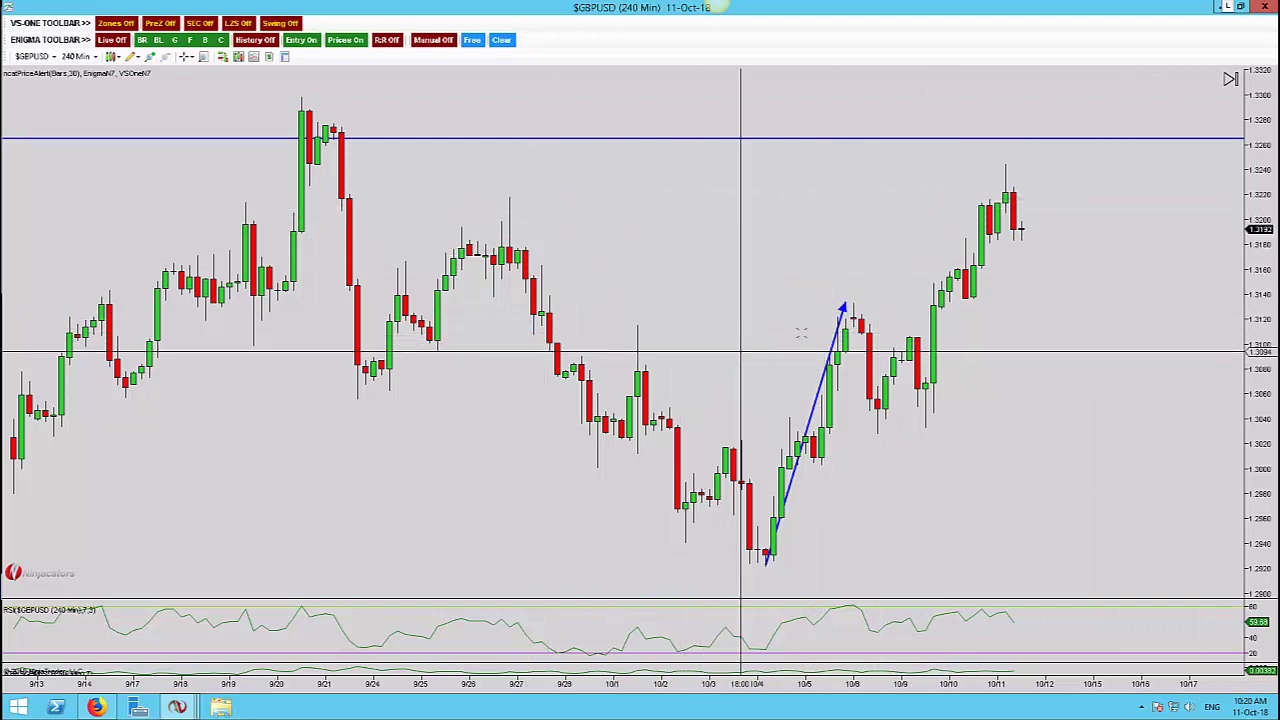
{"action": "left_click", "coordinate": [842, 317]}
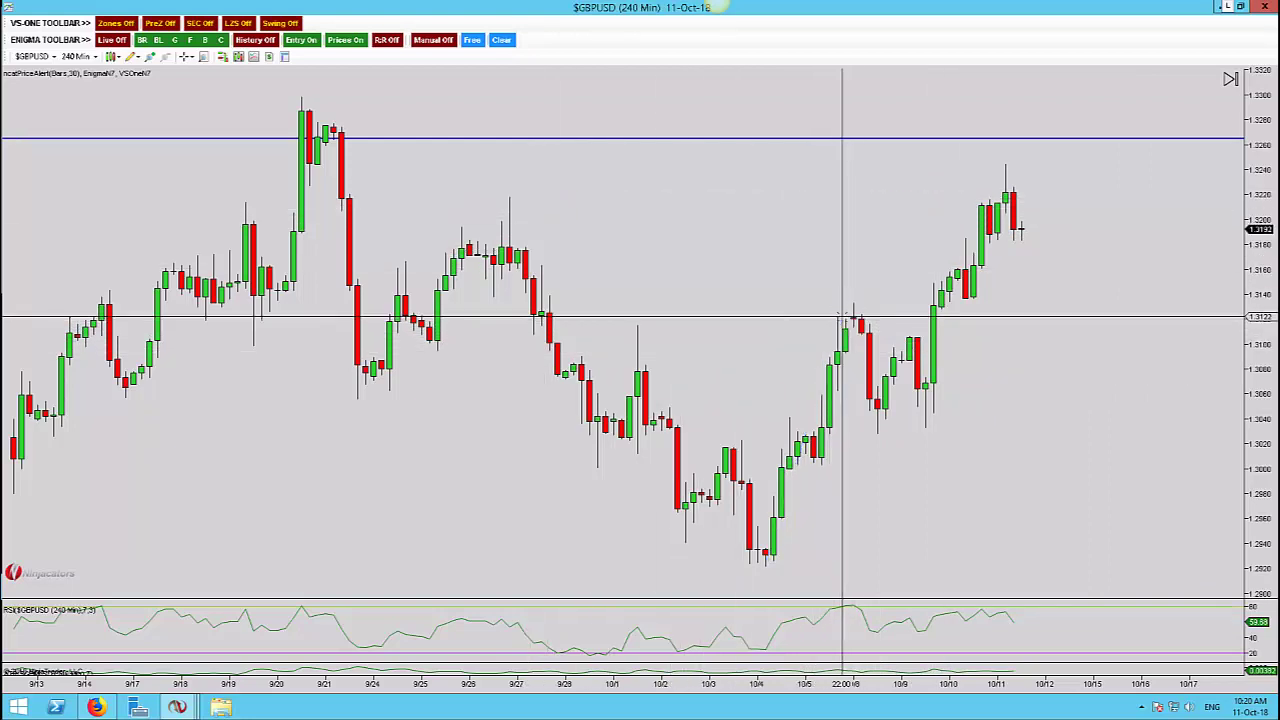
Set the chart interval to 60 minutes.
{"action": "type", "text": "60"}
{"action": "key", "text": "Return"}
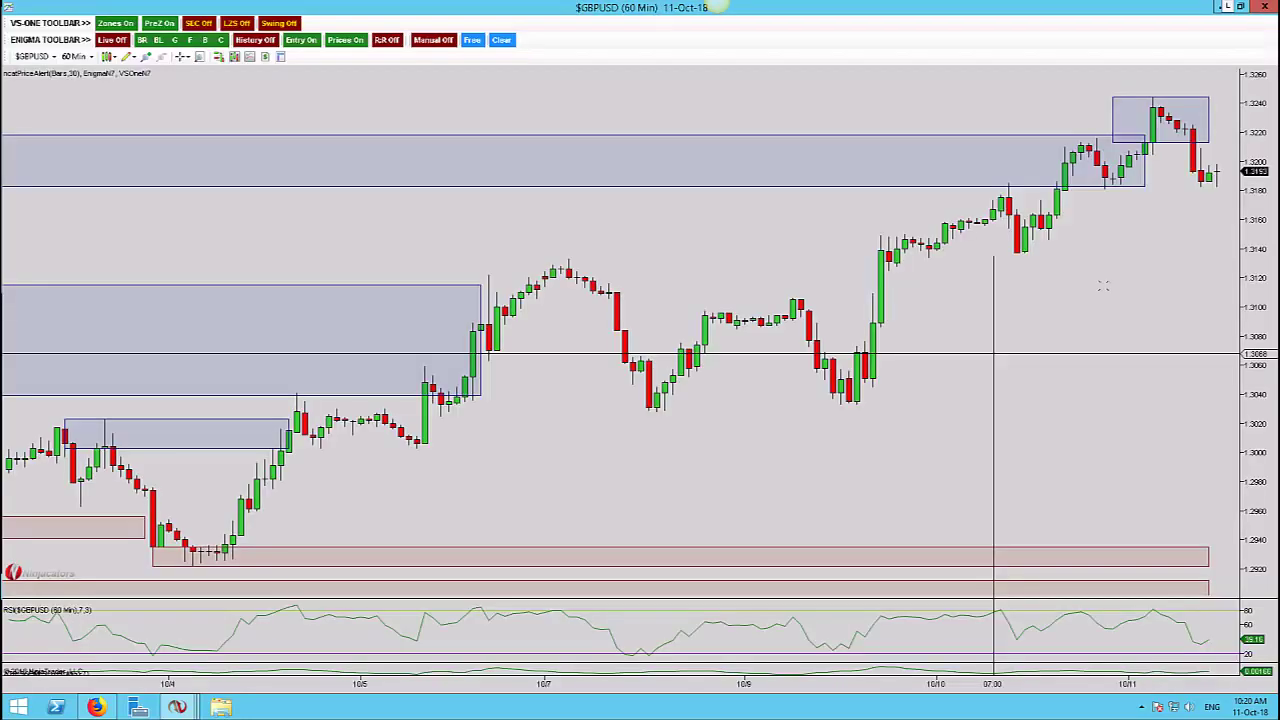
Draw arrows along the upswing from the 10/4 low to the 10/7 high and the pullback to the 10/9 low.
{"action": "left_click_drag", "start_coordinate": [1070, 352], "coordinate": [940, 383]}
{"action": "scroll", "coordinate": [940, 383], "scroll_direction": "down", "scroll_amount": 5}
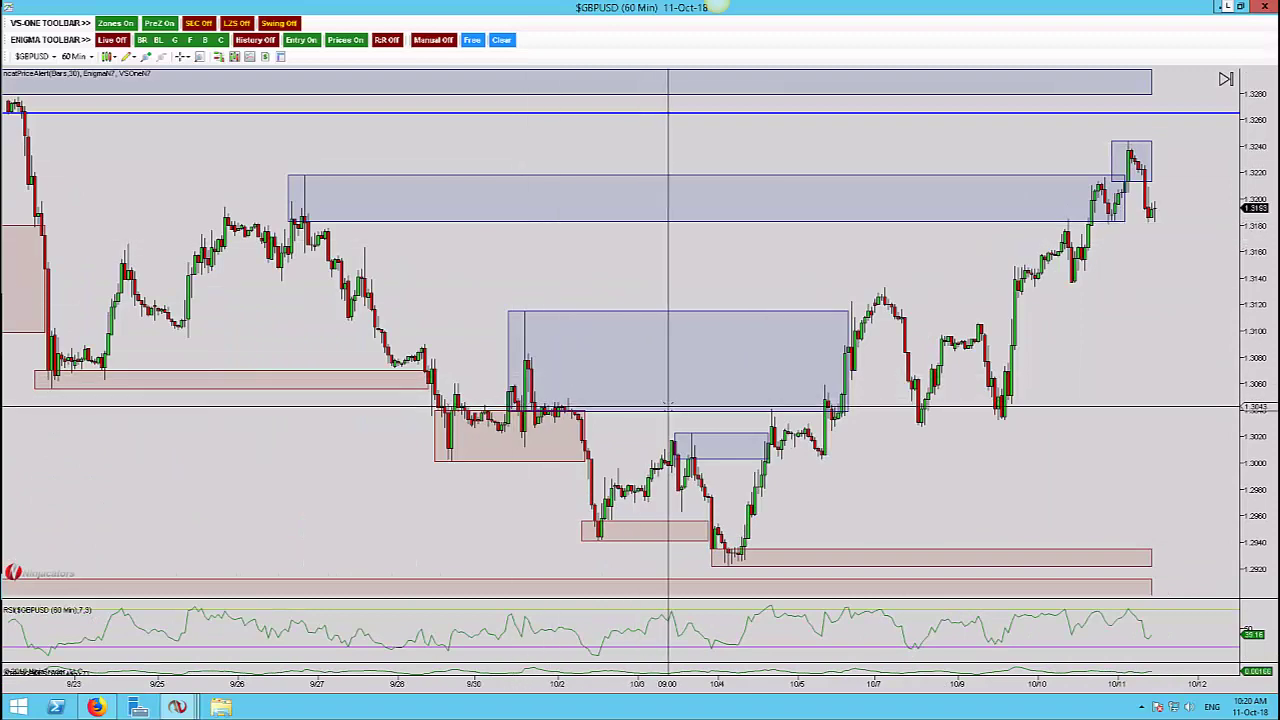
{"action": "left_click", "coordinate": [731, 567]}
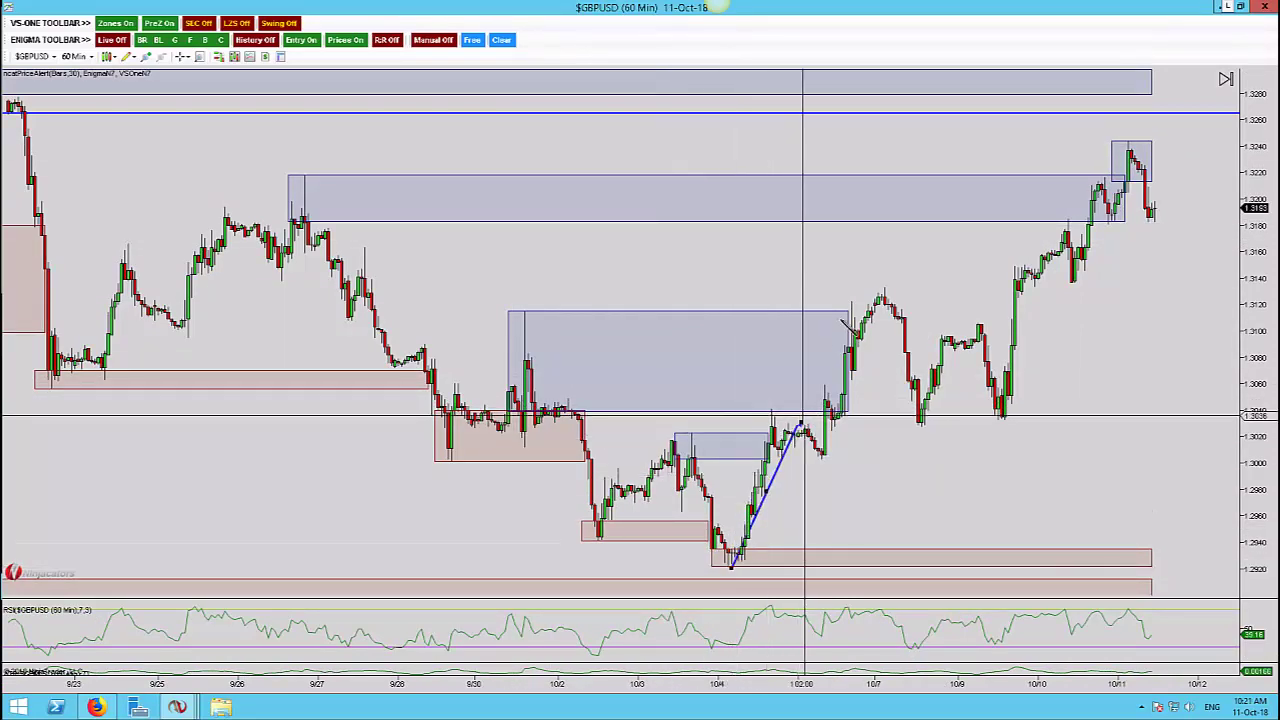
{"action": "left_click", "coordinate": [882, 298]}
{"action": "left_click", "coordinate": [858, 277]}
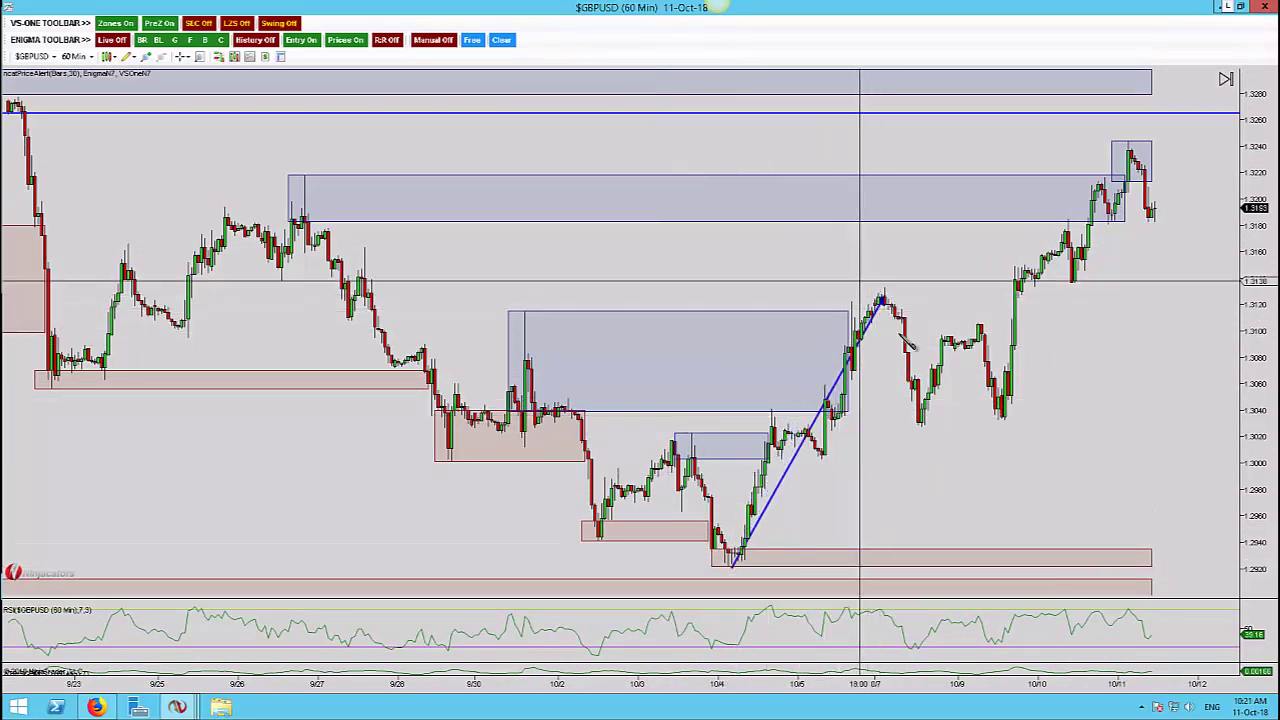
{"action": "left_click", "coordinate": [997, 413]}
Continue the swing arrows up to the 10/10 morning high, down its short pullback, and up to about 1.3218.
{"action": "left_click", "coordinate": [1057, 217]}
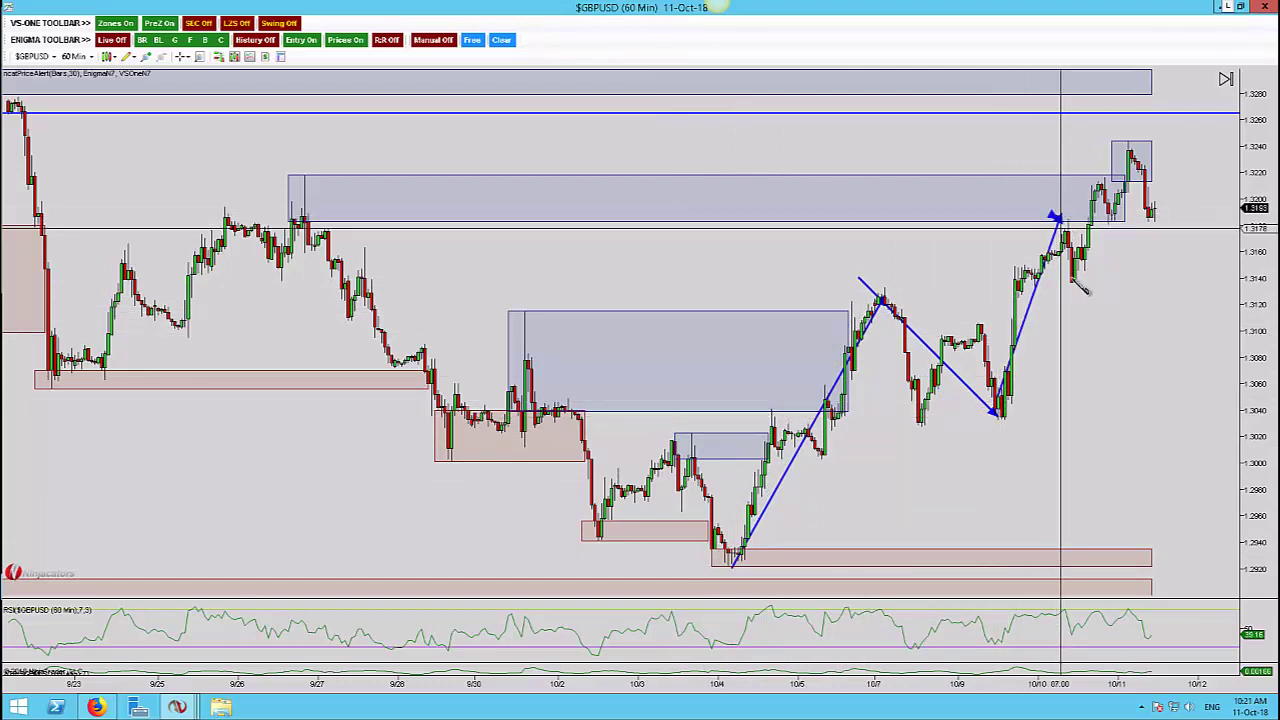
{"action": "double_click", "coordinate": [1075, 285]}
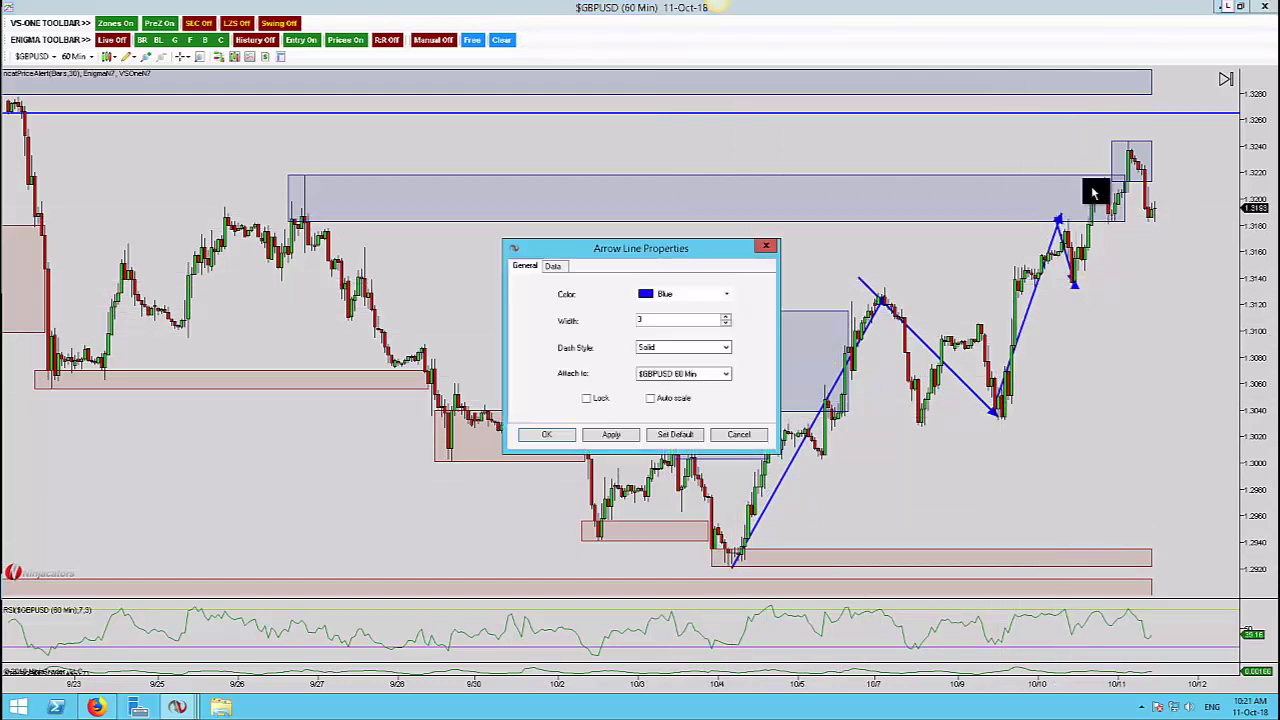
{"action": "left_click", "coordinate": [759, 248]}
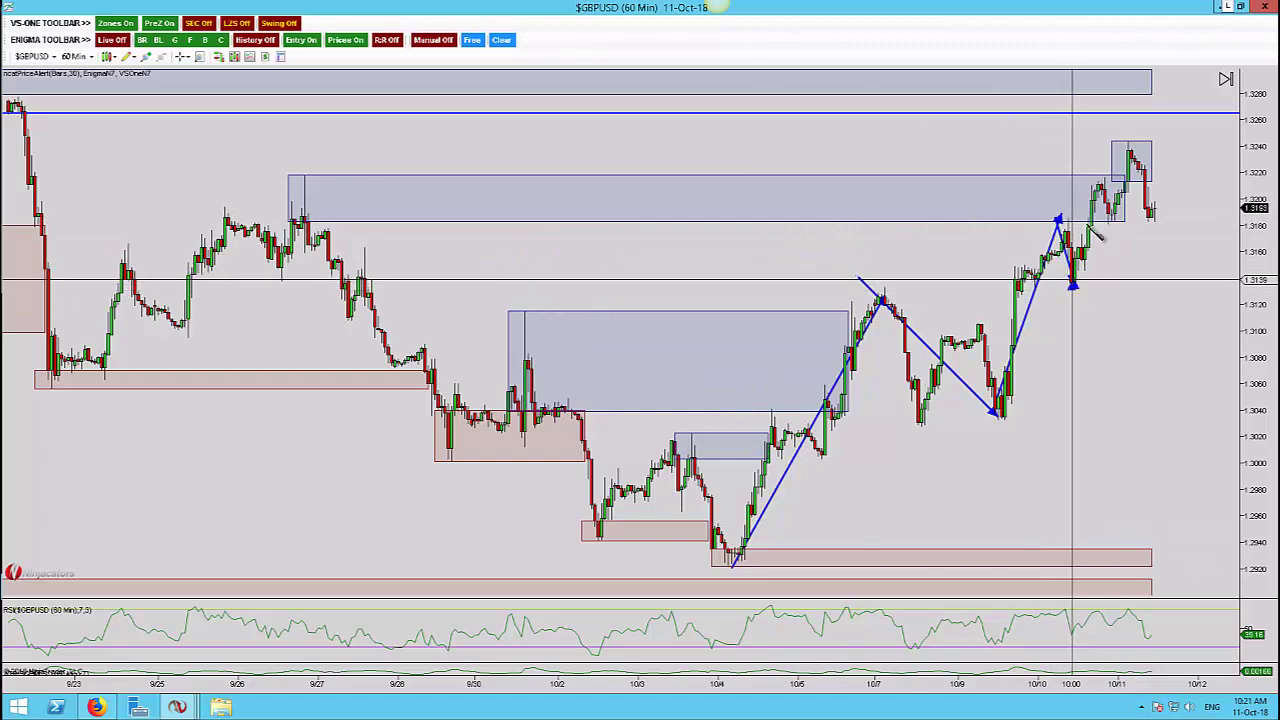
{"action": "left_click", "coordinate": [1089, 178]}
Hide the zones and draw a rectangle from about 1.3215 down to 1.3181 over the consolidation following the last upswing arrow.
{"action": "left_click", "coordinate": [115, 23]}
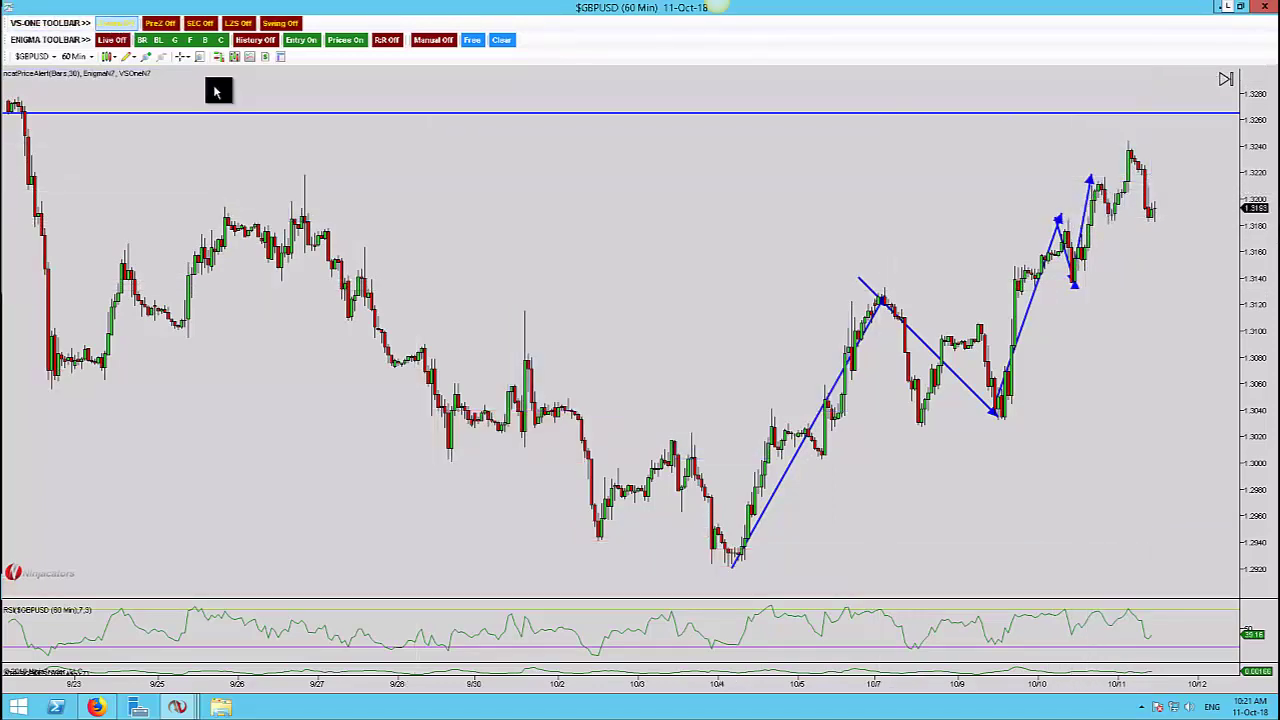
{"action": "scroll", "coordinate": [232, 101], "scroll_direction": "down", "scroll_amount": 5}
{"action": "scroll", "coordinate": [351, 182], "scroll_direction": "up", "scroll_amount": 2}
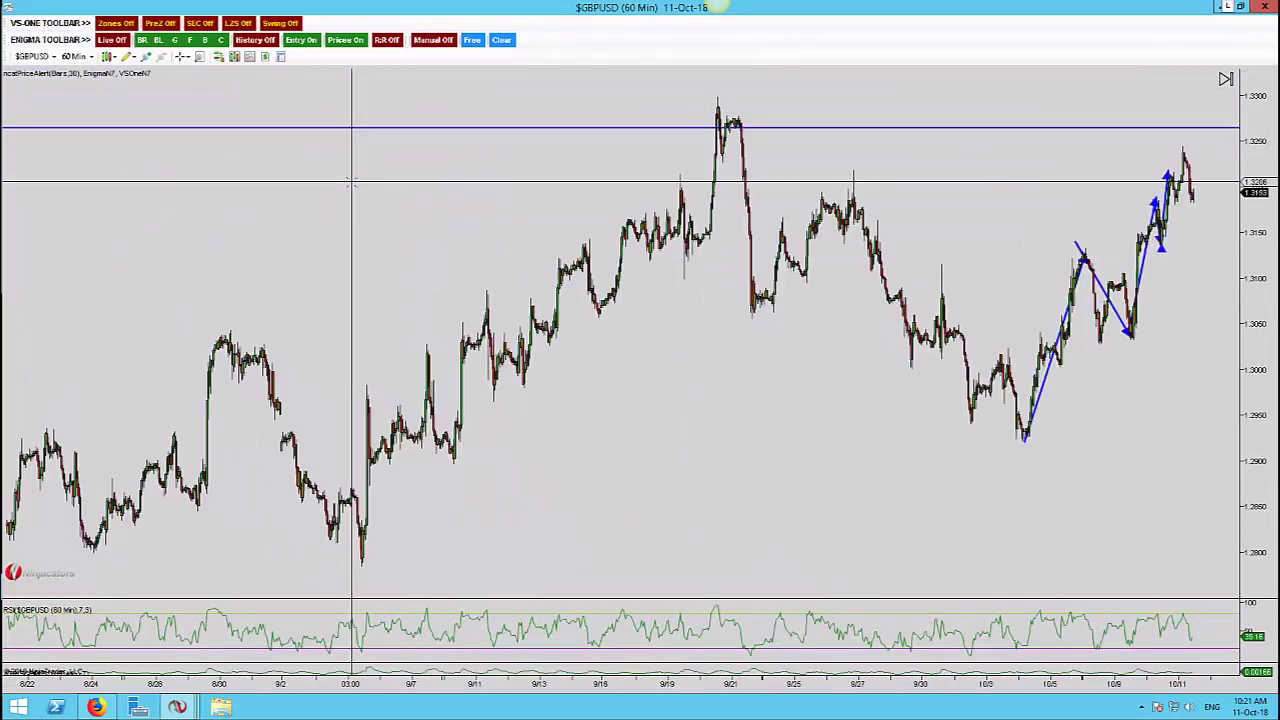
{"action": "scroll", "coordinate": [400, 215], "scroll_direction": "up", "scroll_amount": 5}
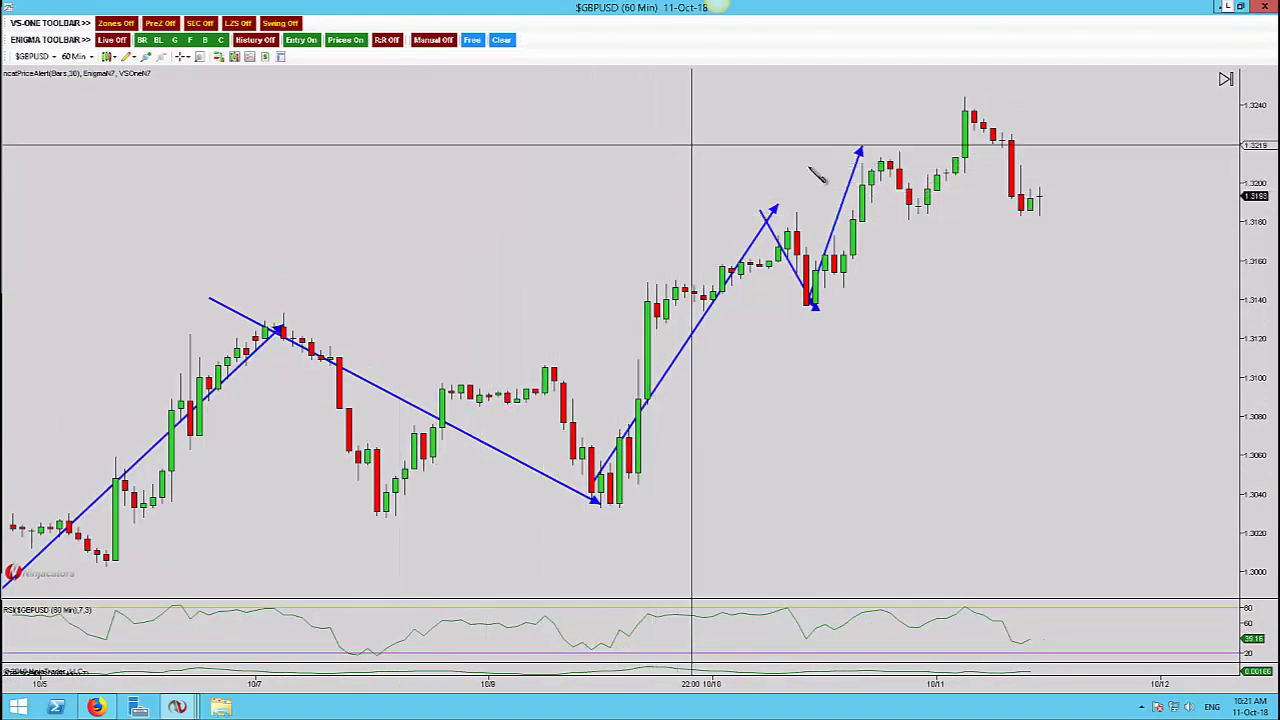
{"action": "mouse_move", "coordinate": [853, 152]}
{"action": "left_mouse_down"}
{"action": "mouse_move", "coordinate": [886, 177]}
{"action": "mouse_move", "coordinate": [1133, 220]}
{"action": "left_mouse_up"}
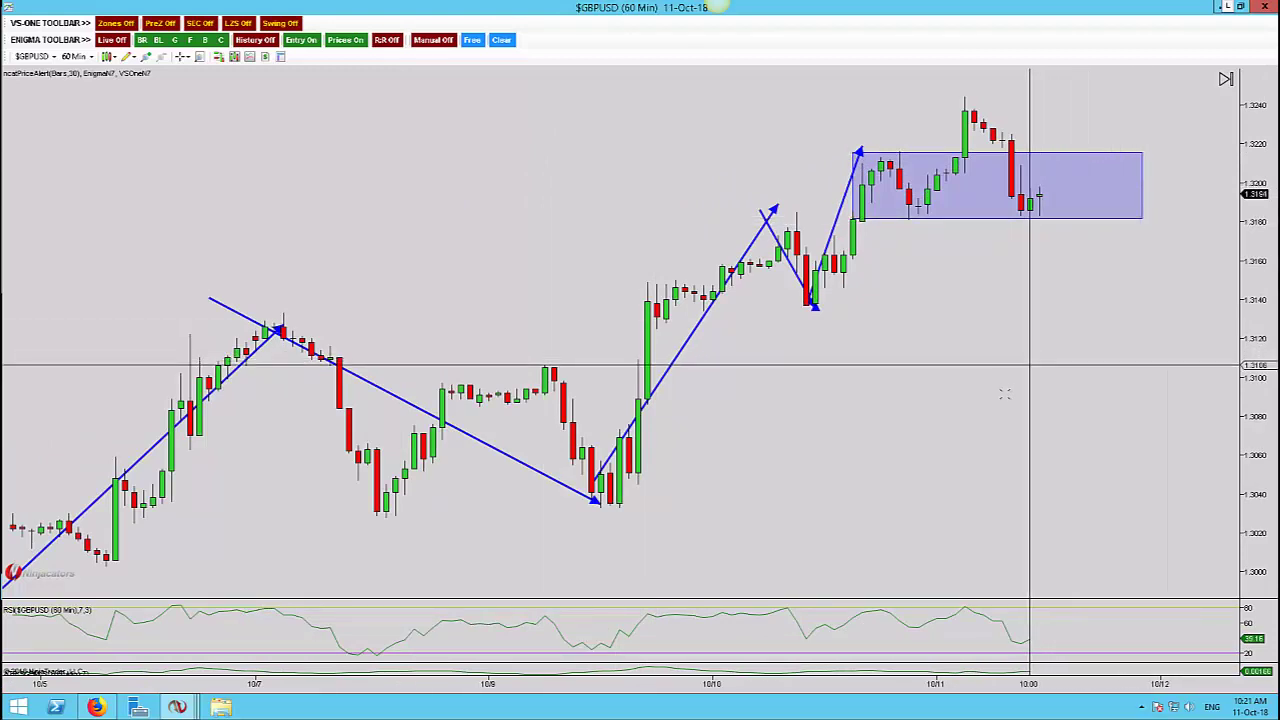
Draw a short arrow towards the recent high at about 1.3238 and remove it.
{"action": "scroll", "coordinate": [1003, 396], "scroll_direction": "down", "scroll_amount": 8}
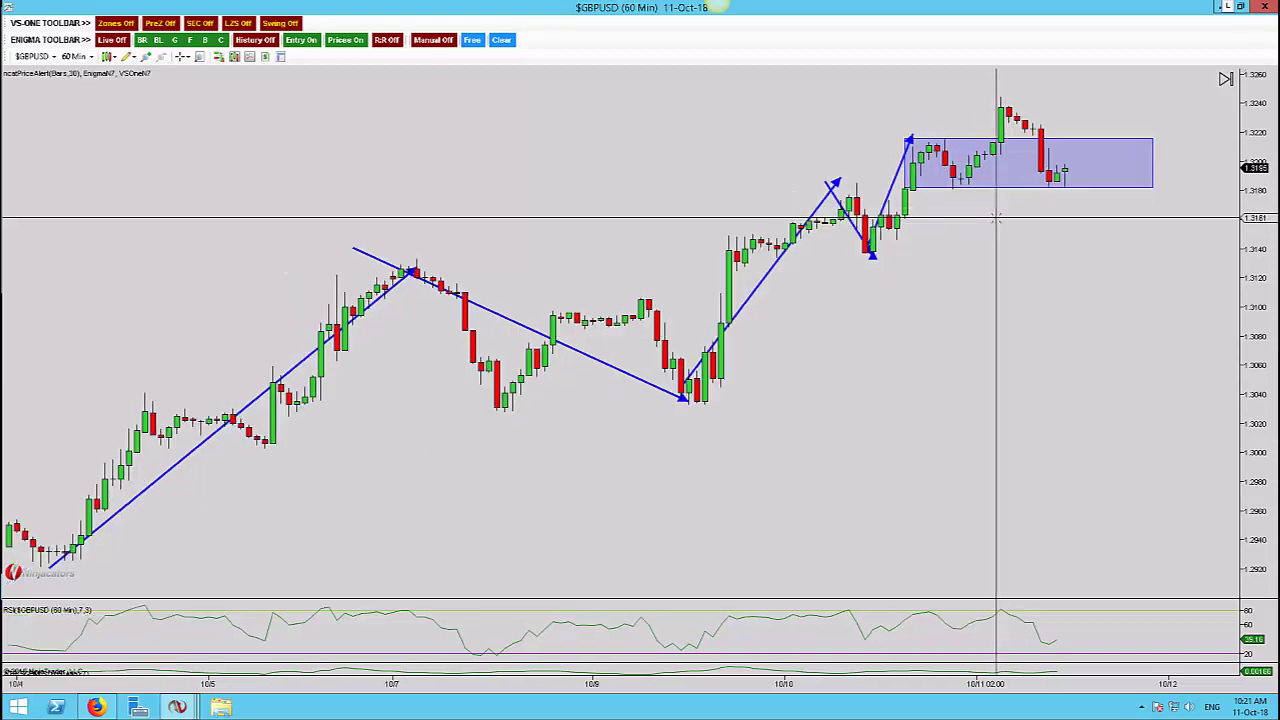
{"action": "scroll", "coordinate": [996, 217], "scroll_direction": "down", "scroll_amount": 1}
{"action": "scroll", "coordinate": [1018, 211], "scroll_direction": "up", "scroll_amount": 1}
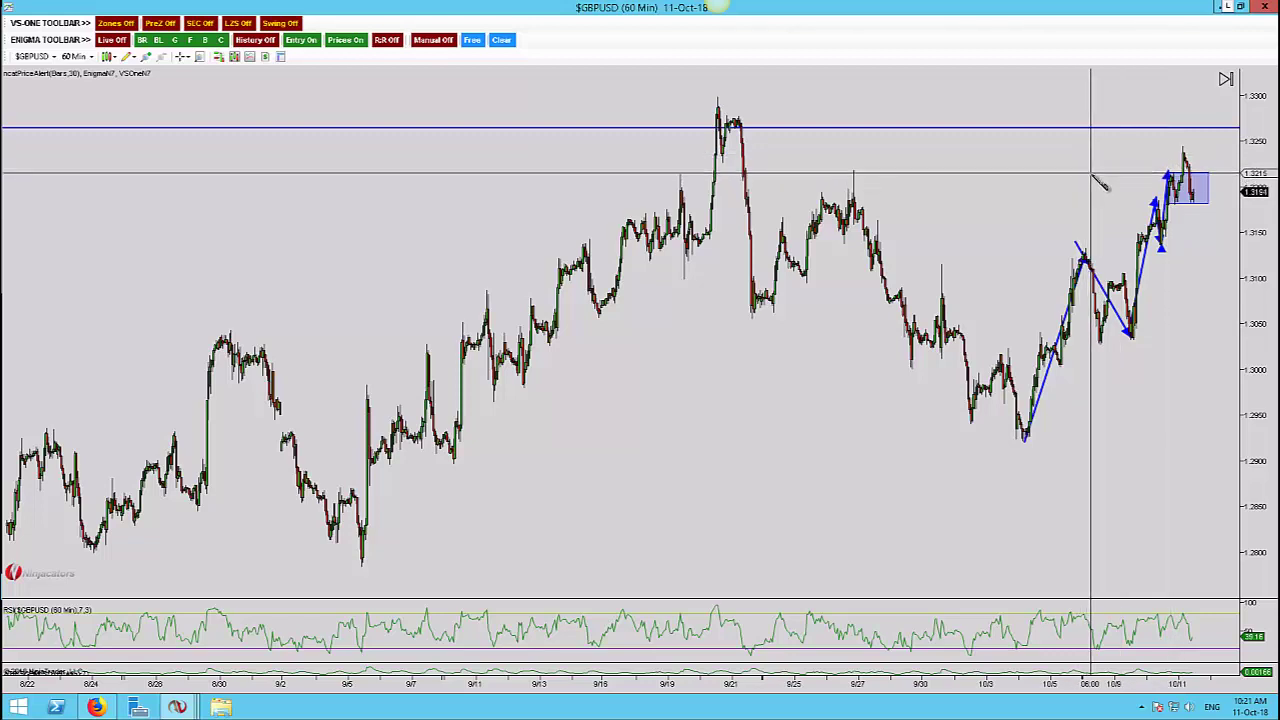
{"action": "left_click", "coordinate": [1115, 163]}
{"action": "left_click", "coordinate": [1140, 152]}
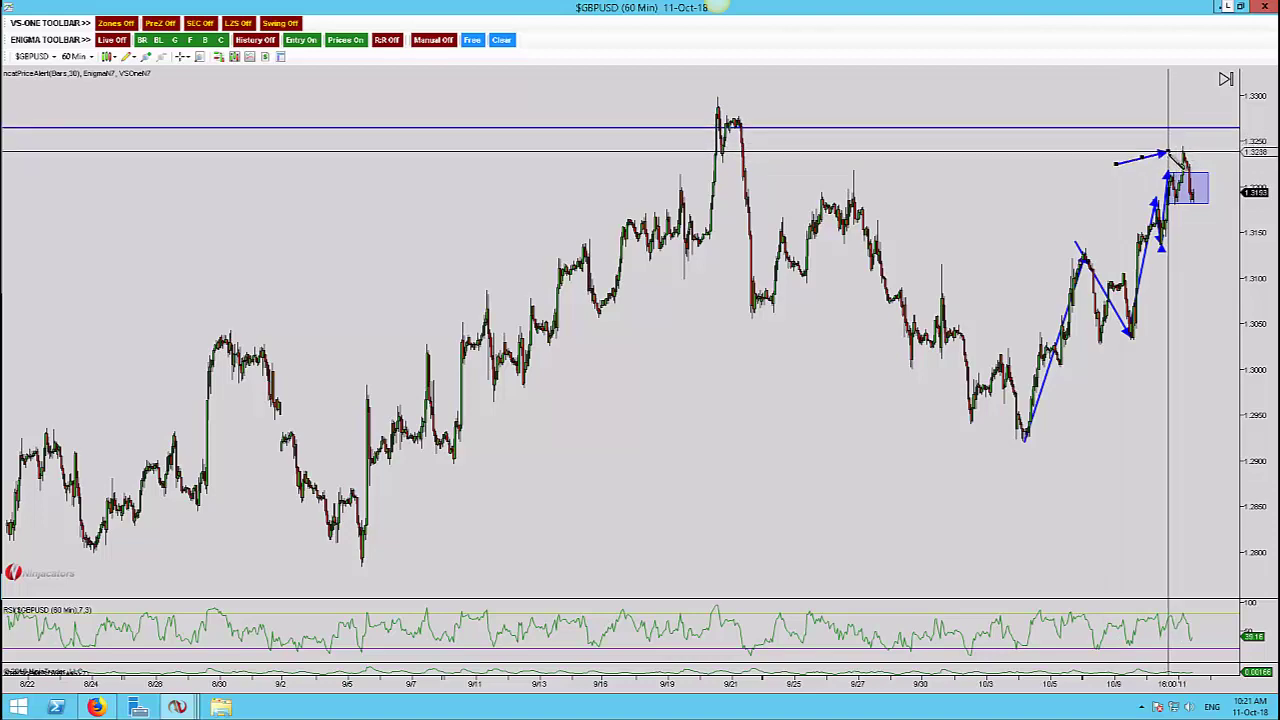
{"action": "key", "text": "Escape"}
Set the chart interval to 15 minutes and hide the zones on that chart.
{"action": "left_click_drag", "start_coordinate": [1057, 162], "coordinate": [1053, 156]}
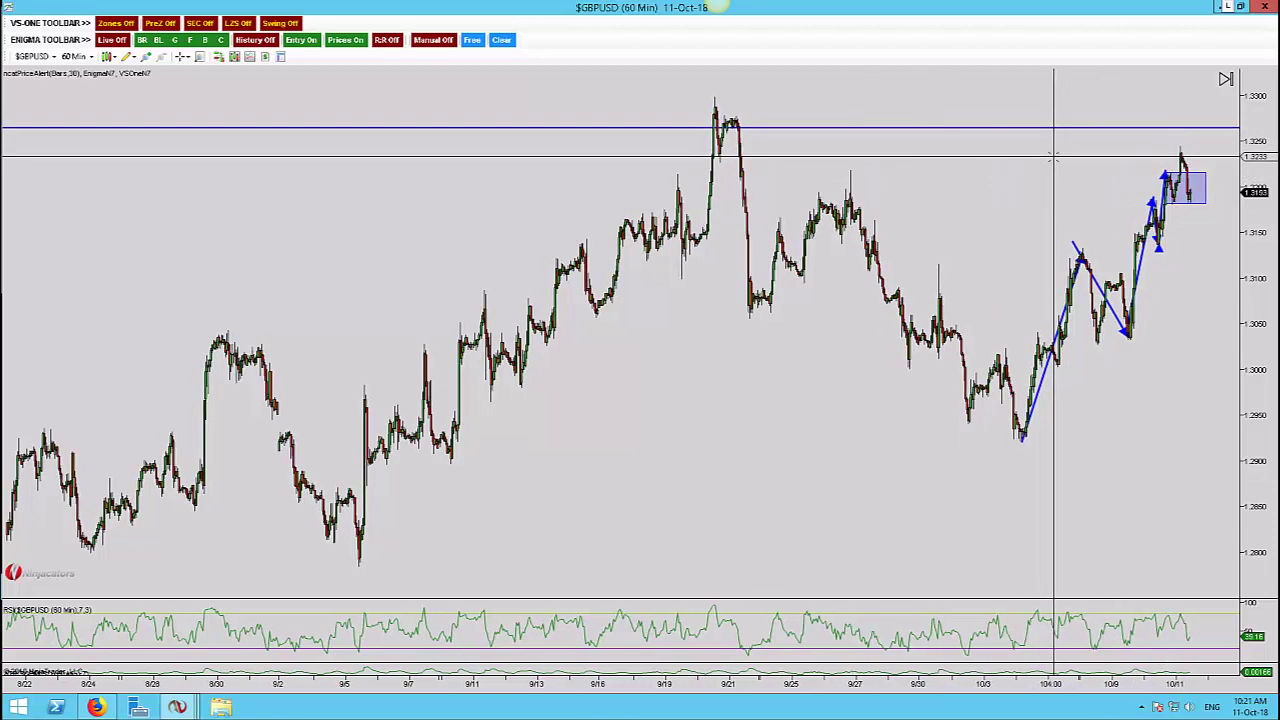
{"action": "scroll", "coordinate": [1053, 157], "scroll_direction": "up", "scroll_amount": 5}
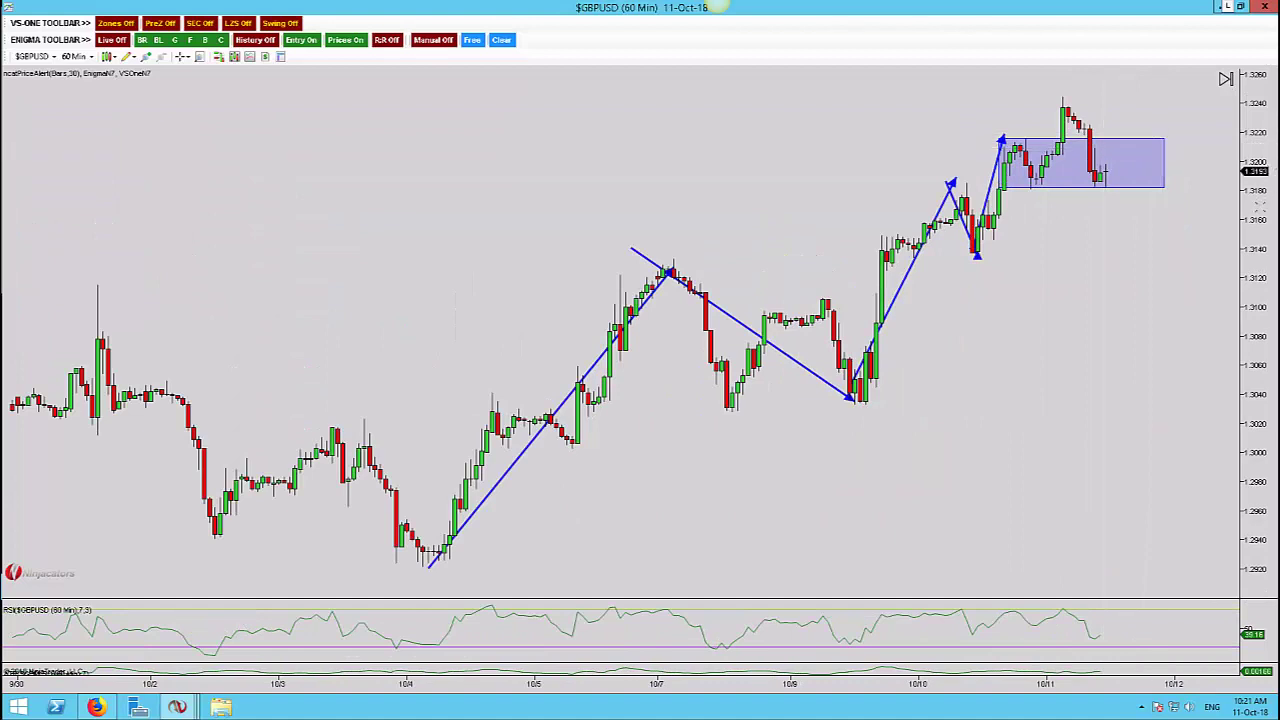
{"action": "left_click_drag", "start_coordinate": [1260, 207], "coordinate": [1260, 314]}
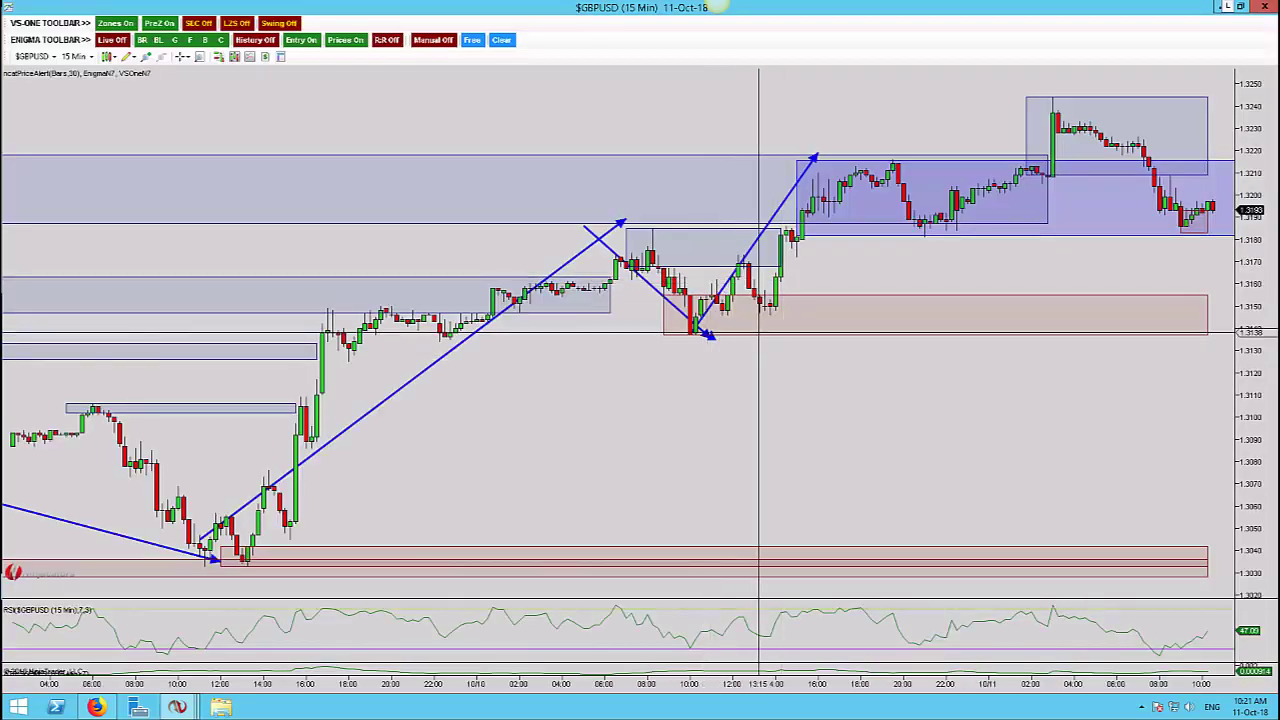
{"action": "left_click", "coordinate": [122, 26]}
{"action": "key", "text": "ctrl+Down"}
{"action": "key", "text": "ctrl+Down"}
{"action": "key", "text": "ctrl+Down"}
{"action": "key", "text": "ctrl+Down"}
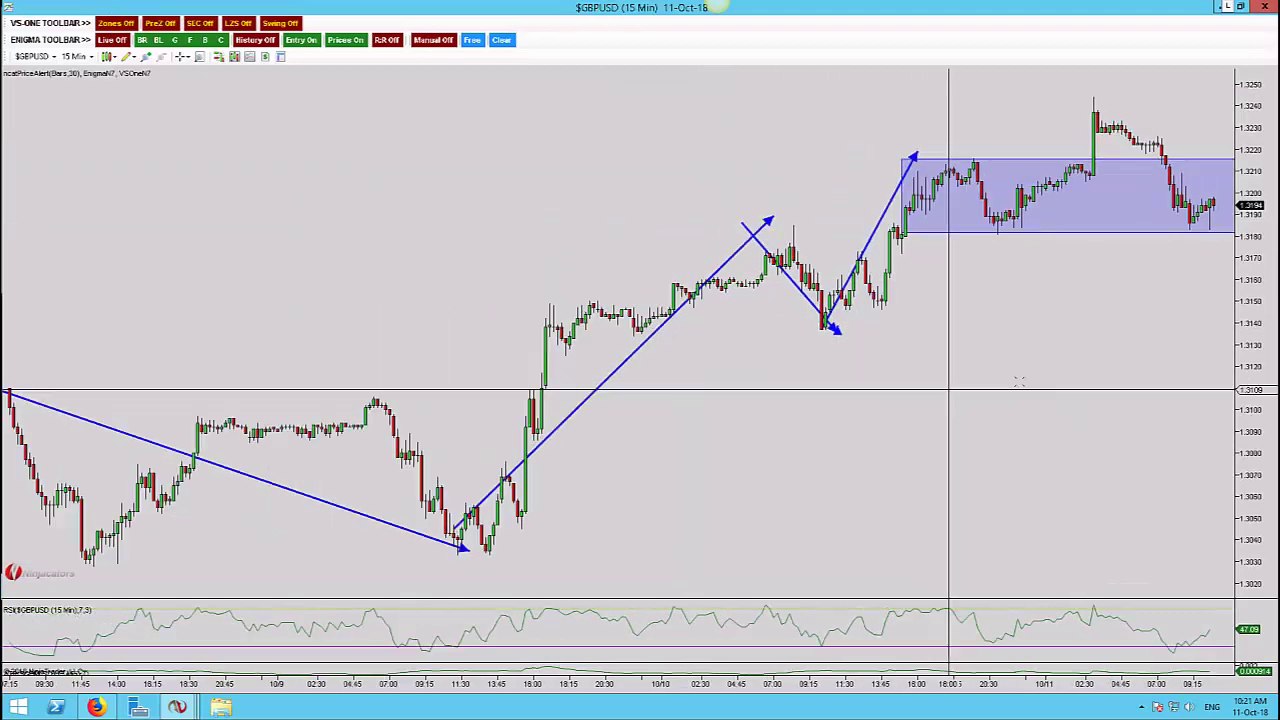
Point a temporary arrow at the latest candle's top at about 1.3197 inside the rectangle, and delete it.
{"action": "mouse_move", "coordinate": [1023, 383]}
{"action": "left_mouse_down"}
{"action": "mouse_move", "coordinate": [917, 440]}
{"action": "mouse_move", "coordinate": [820, 452]}
{"action": "left_mouse_up"}
{"action": "scroll", "coordinate": [818, 453], "scroll_direction": "up", "scroll_amount": 5}
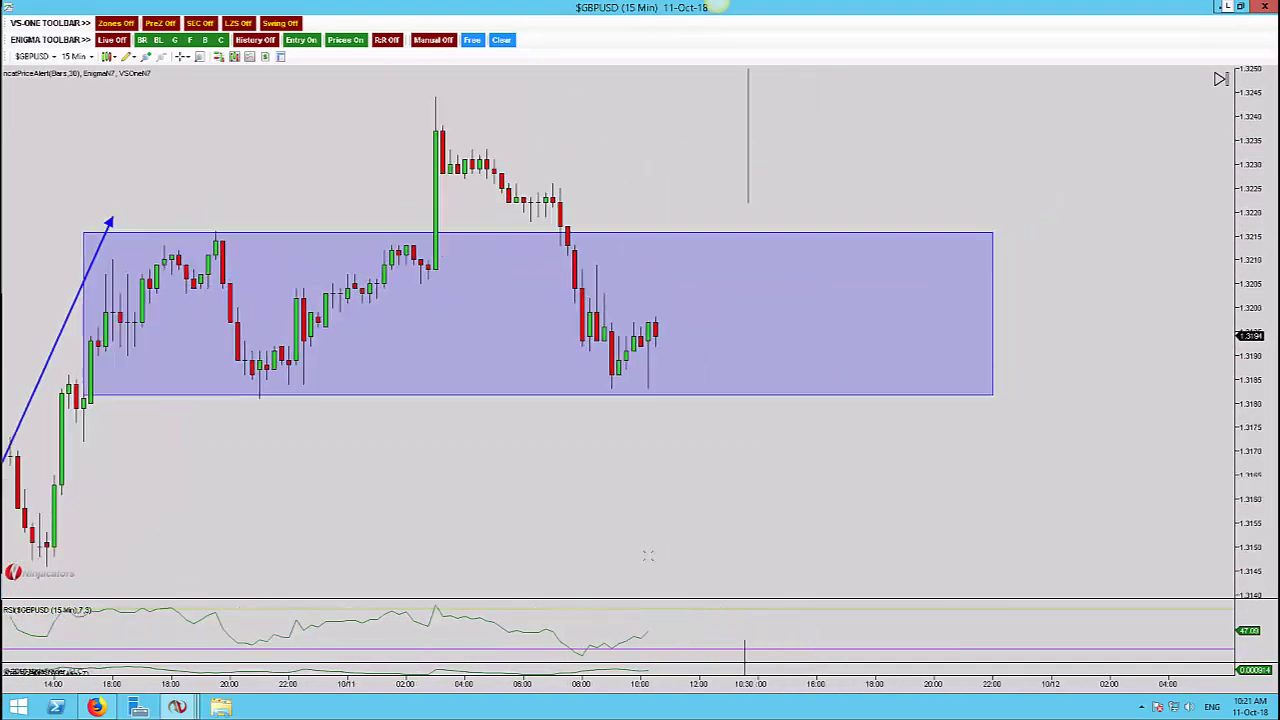
{"action": "scroll", "coordinate": [773, 508], "scroll_direction": "up", "scroll_amount": 4}
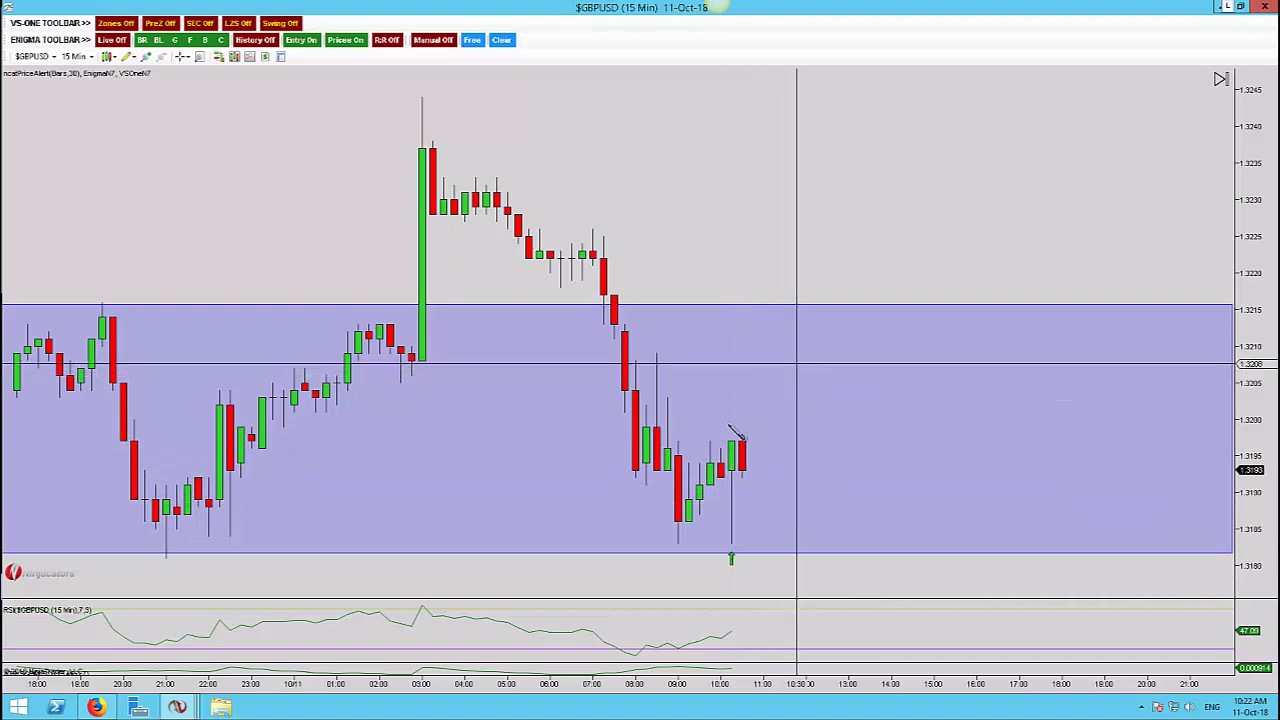
{"action": "left_click_drag", "start_coordinate": [794, 360], "coordinate": [739, 441]}
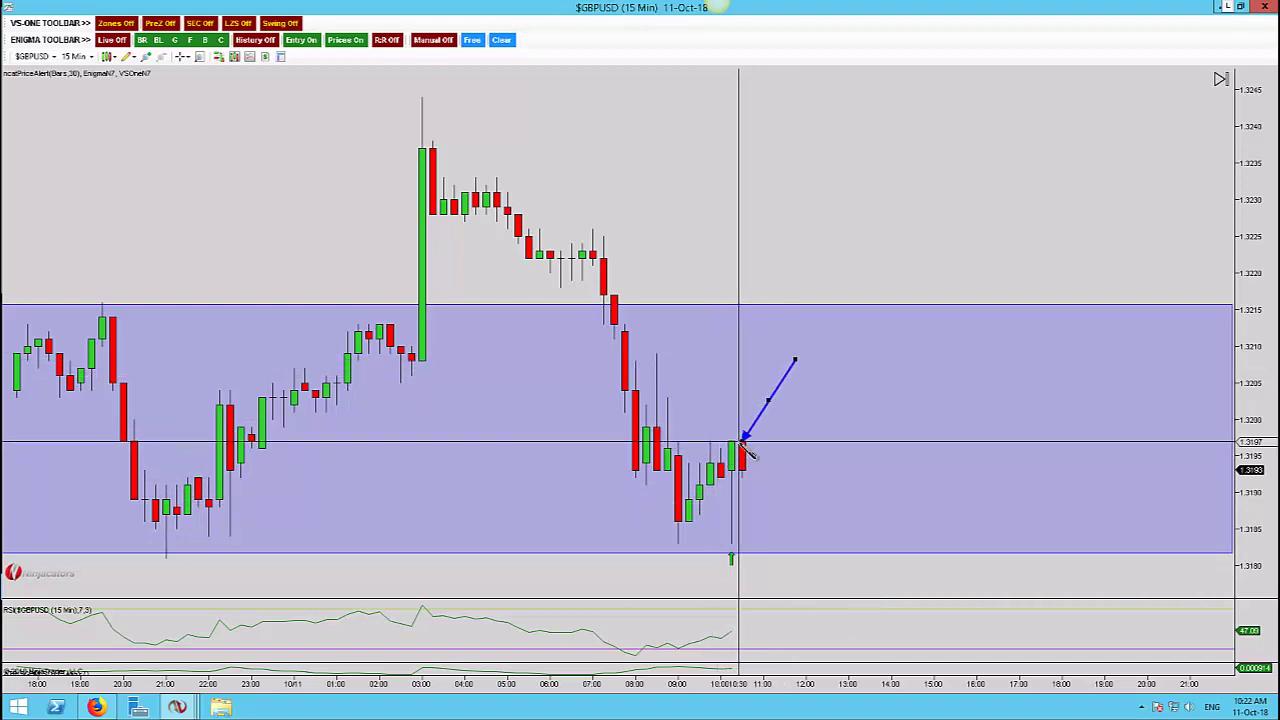
{"action": "key", "text": "Delete"}
Draw a nearly horizontal arrow at about 1.3187 across the two groups of lows in the rectangle, and remove it.
{"action": "key", "text": "ctrl+Down"}
{"action": "key", "text": "ctrl+Down"}
{"action": "key", "text": "ctrl+Down"}
{"action": "key", "text": "ctrl+Down"}
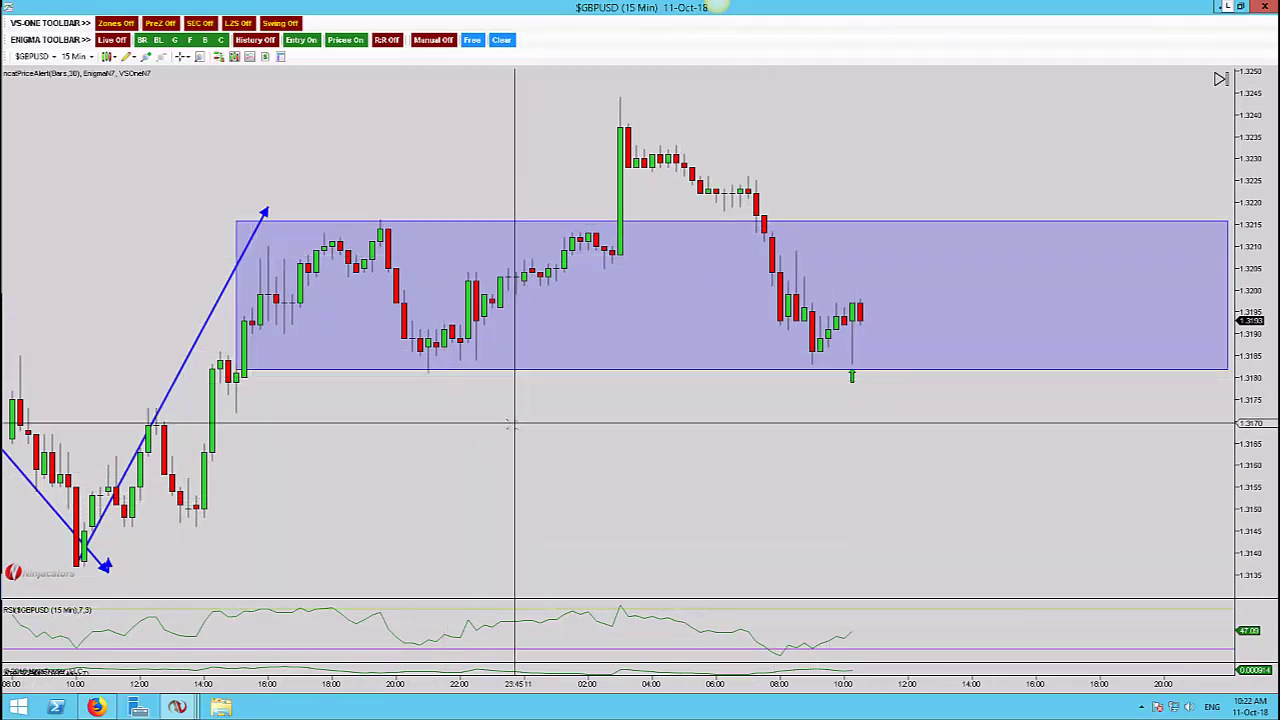
{"action": "left_click", "coordinate": [383, 352]}
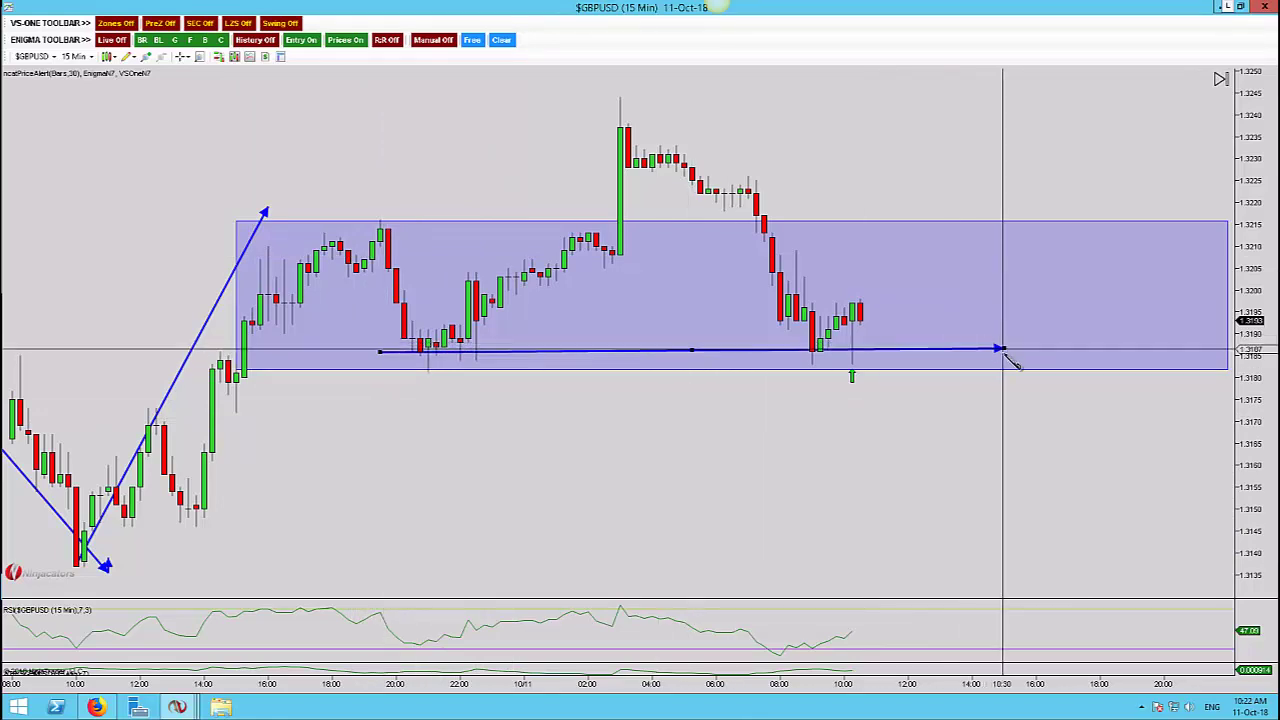
{"action": "left_click", "coordinate": [1003, 352]}
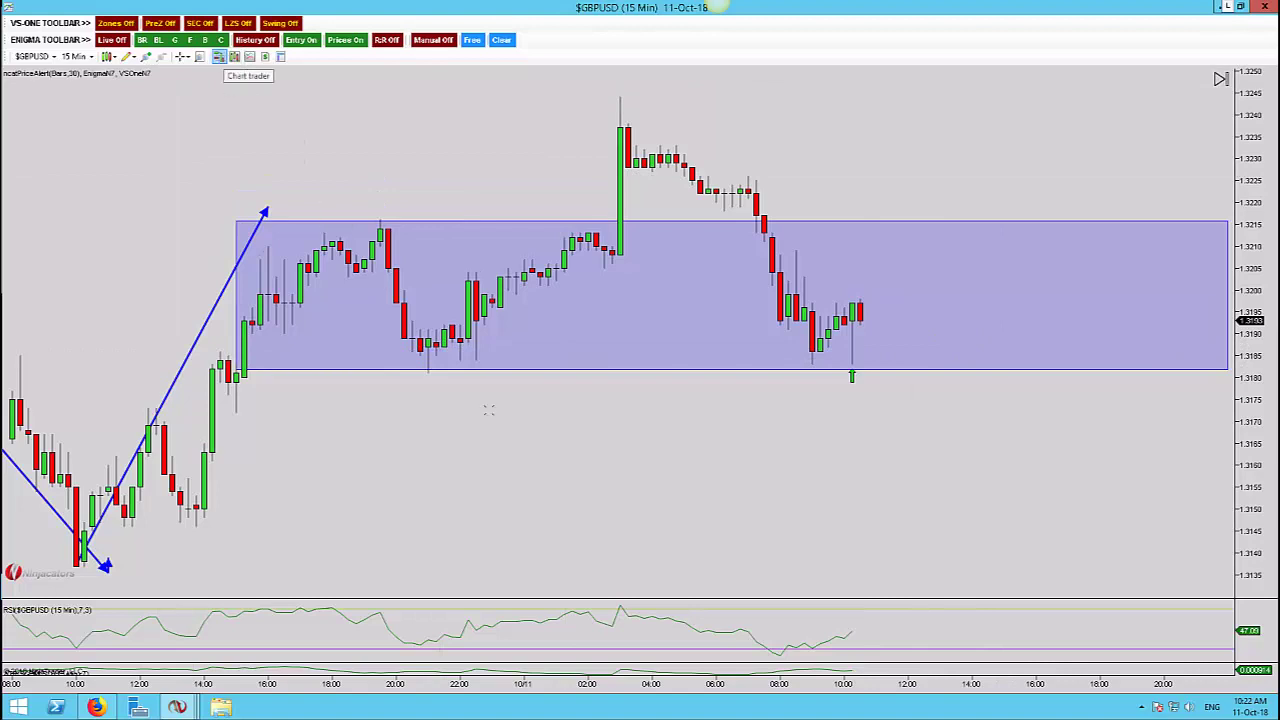
Show the trade's entry, stop and target order levels on the chart with Chart Trader.
{"action": "left_click", "coordinate": [218, 57]}
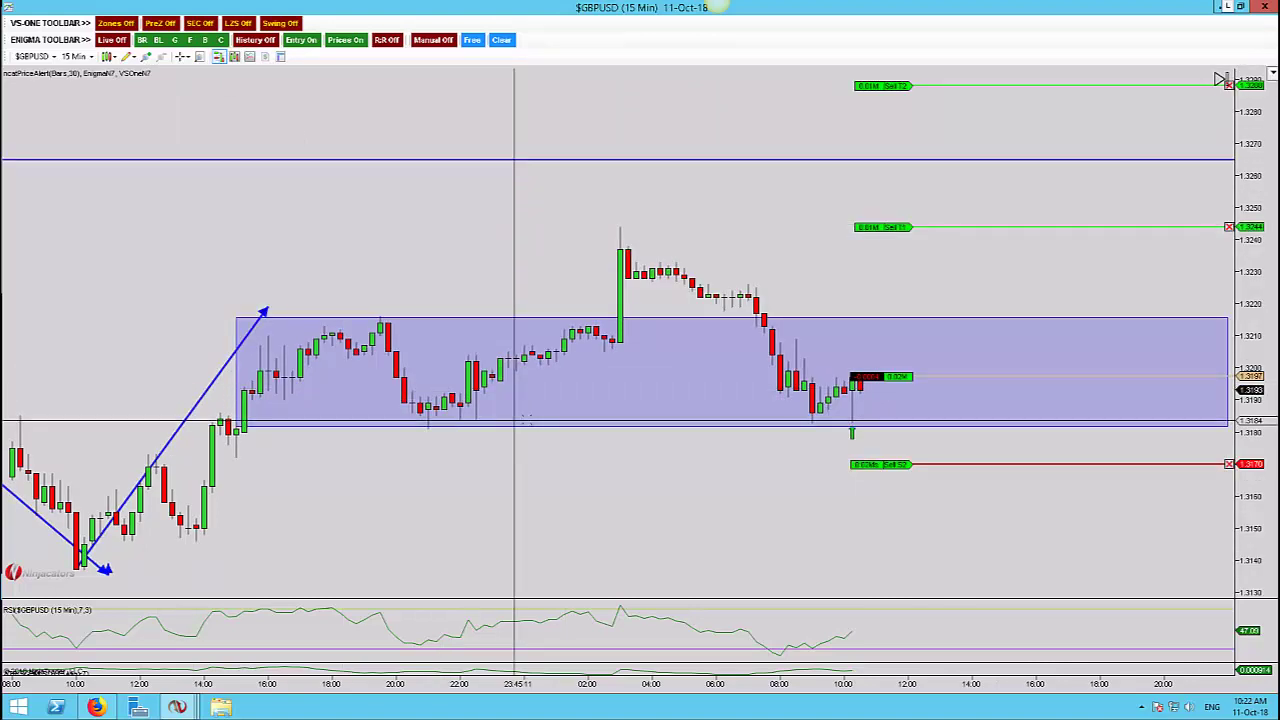
{"action": "left_click", "coordinate": [757, 523]}
{"action": "key", "text": "Escape"}
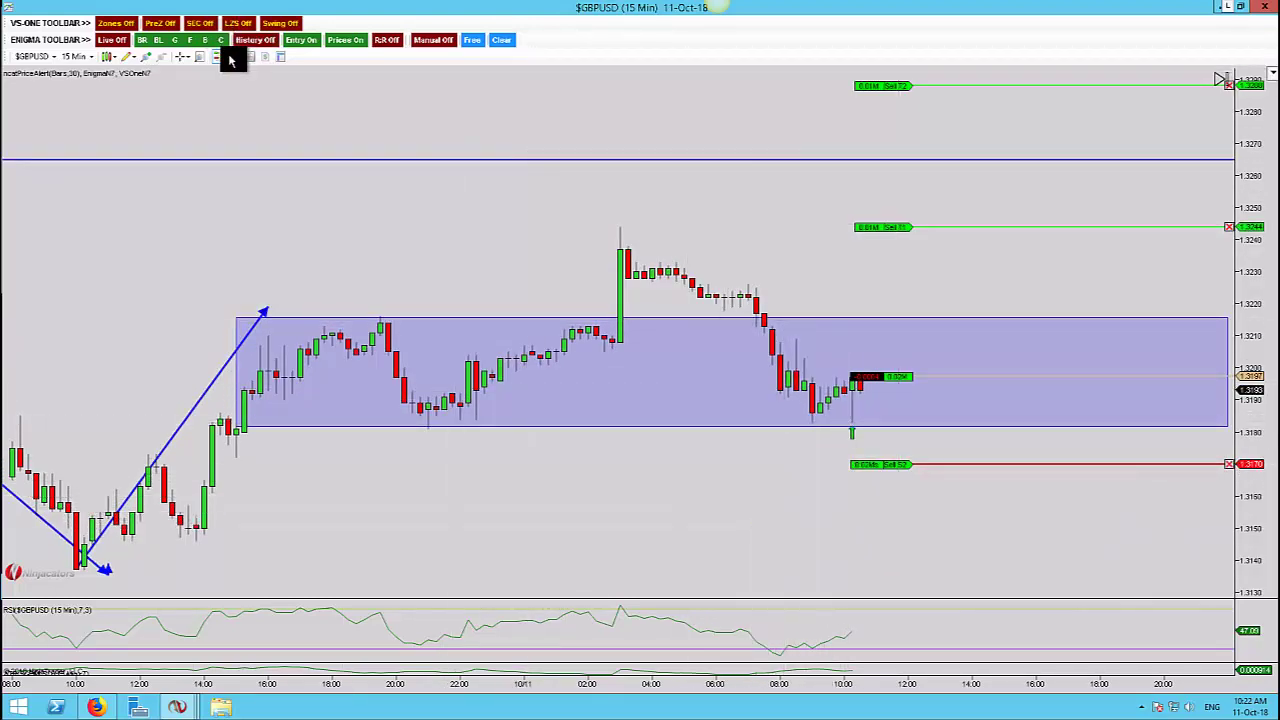
{"action": "left_click", "coordinate": [224, 57]}
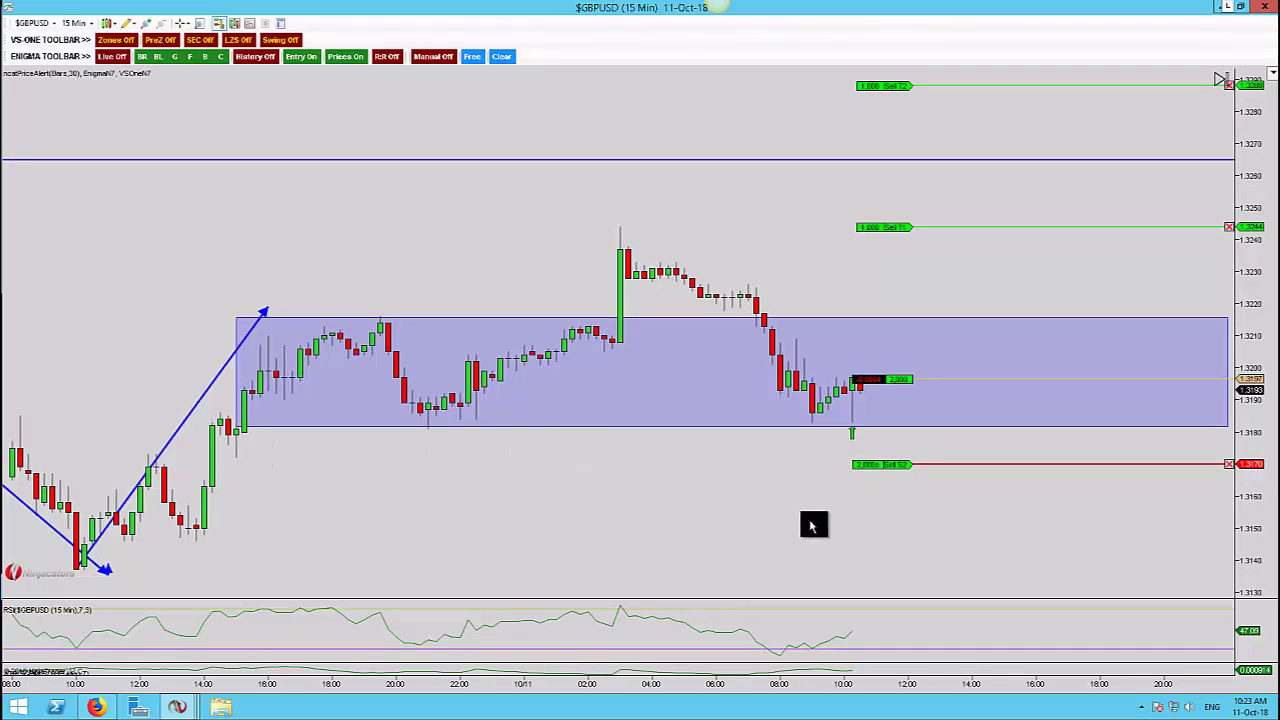
Draw a falling arrow on the RSI from the 10/10 21:00 low past the 10/11 morning low.
{"action": "left_click_drag", "start_coordinate": [812, 526], "coordinate": [762, 524]}
{"action": "scroll", "coordinate": [940, 478], "scroll_direction": "down", "scroll_amount": 4}
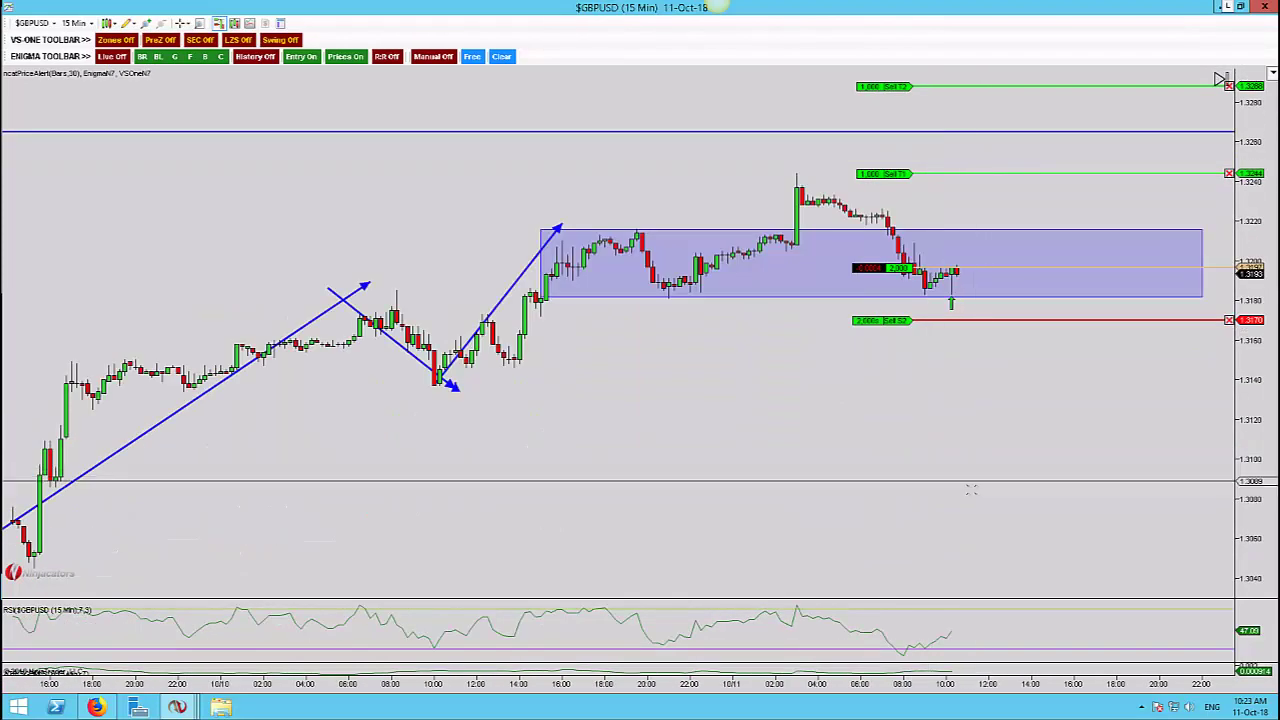
{"action": "scroll", "coordinate": [955, 495], "scroll_direction": "up", "scroll_amount": 4}
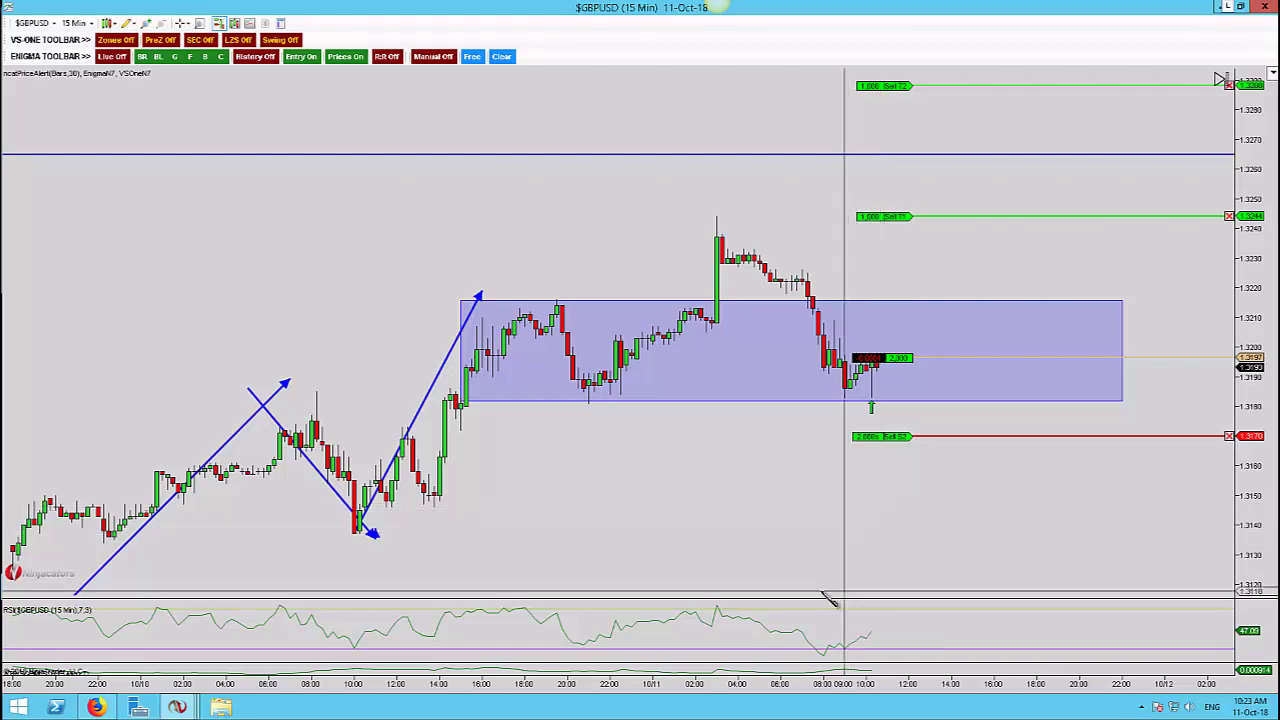
{"action": "left_click_drag", "start_coordinate": [725, 532], "coordinate": [677, 536]}
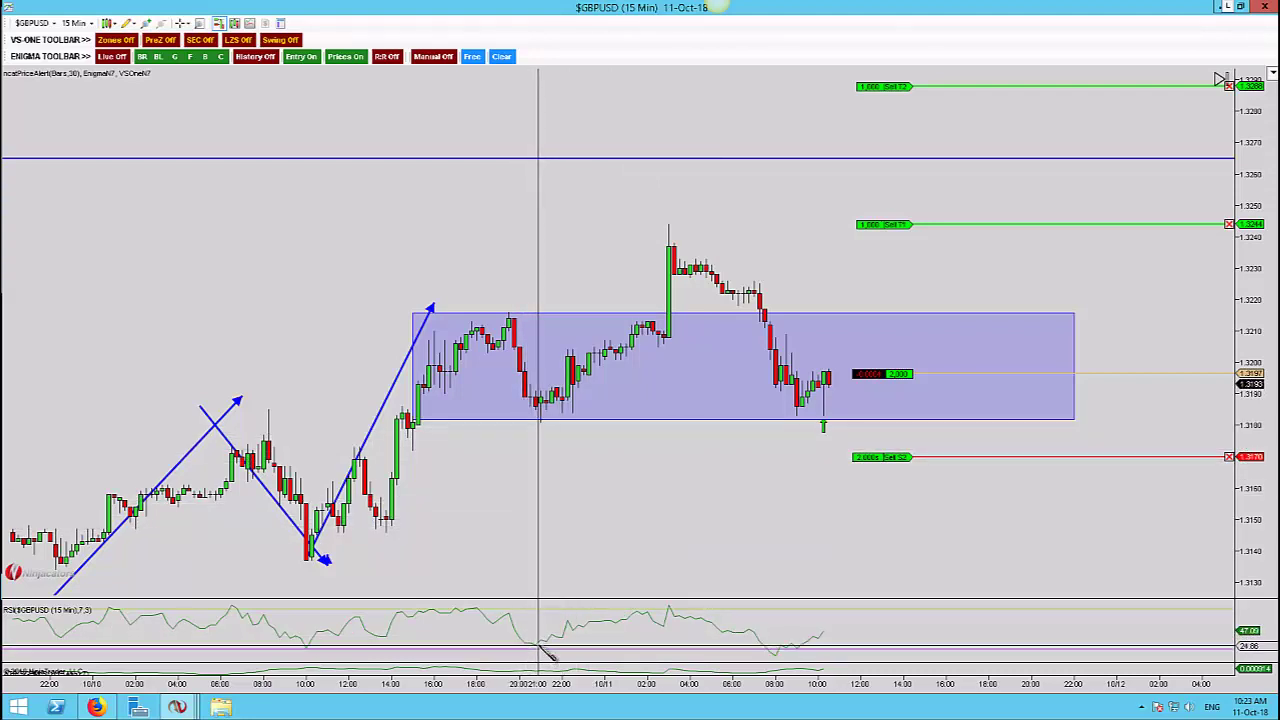
{"action": "left_click", "coordinate": [537, 643]}
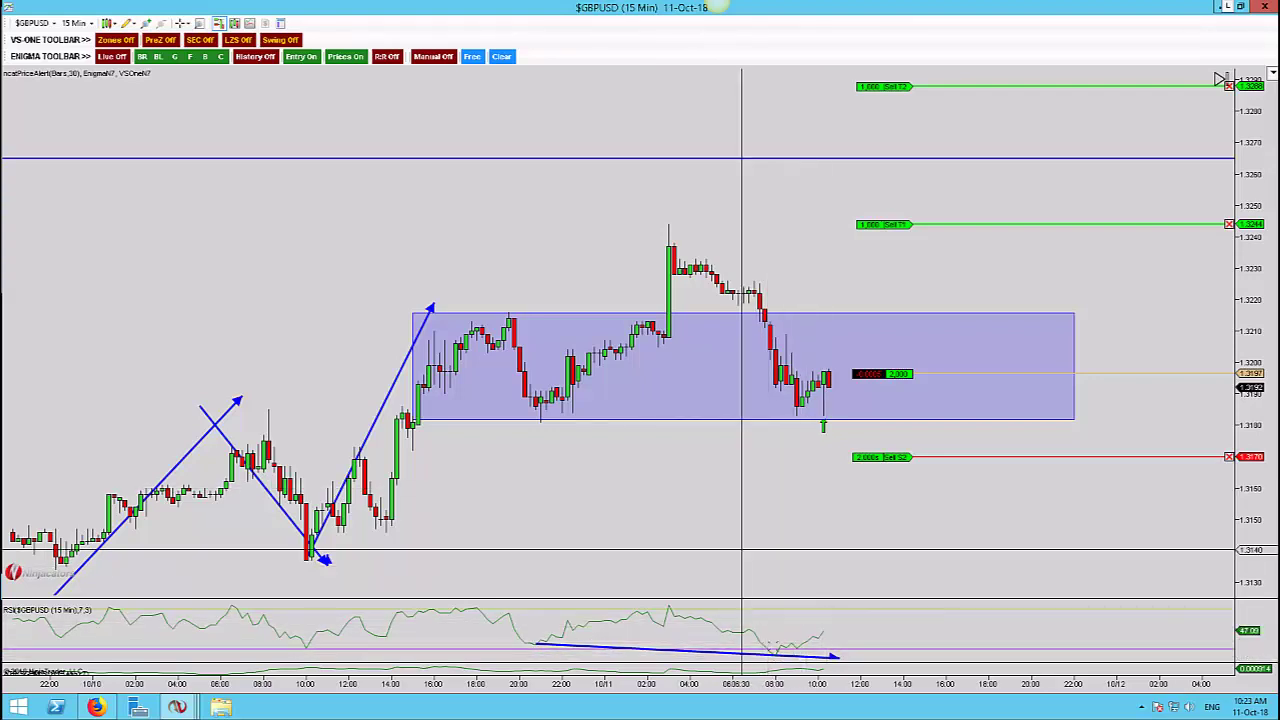
Examine the trade's entry, stop and target levels against the earlier swings and the RSI arrow on the 15-minute chart.
{"action": "key", "text": "ctrl+Down"}
{"action": "key", "text": "ctrl+Down"}
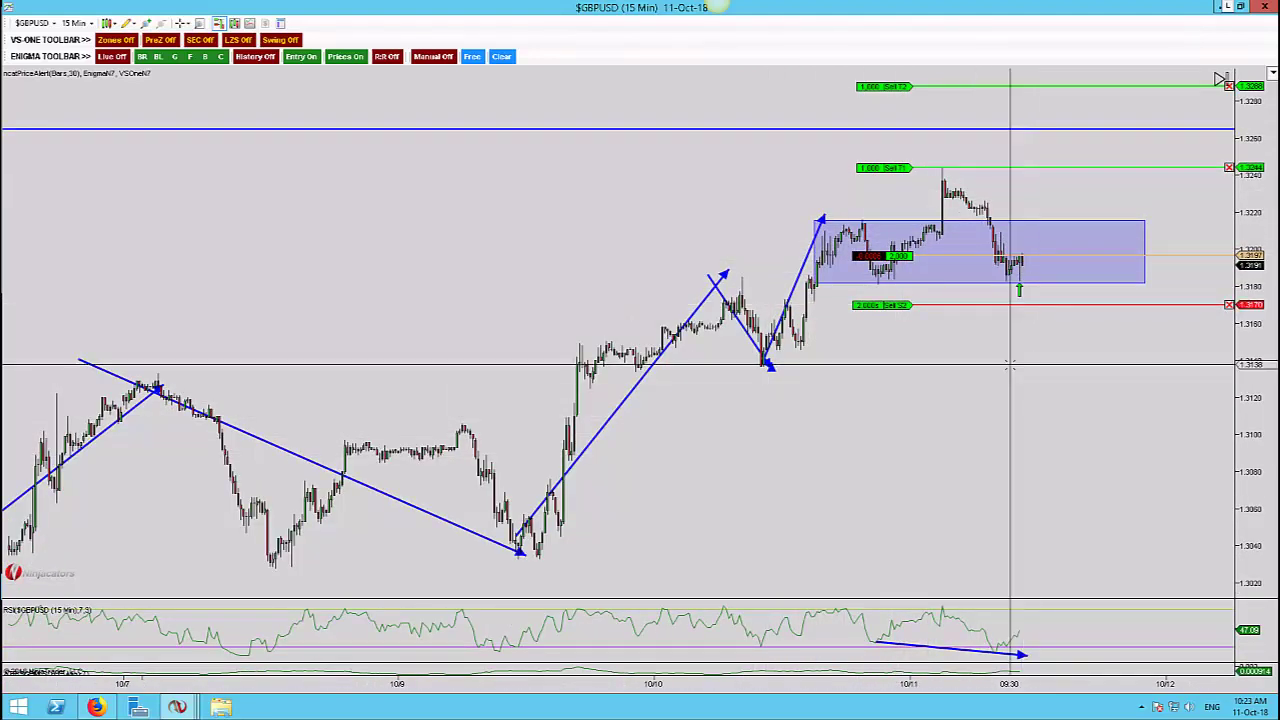
{"action": "scroll", "coordinate": [1010, 365], "scroll_direction": "up", "scroll_amount": 5}
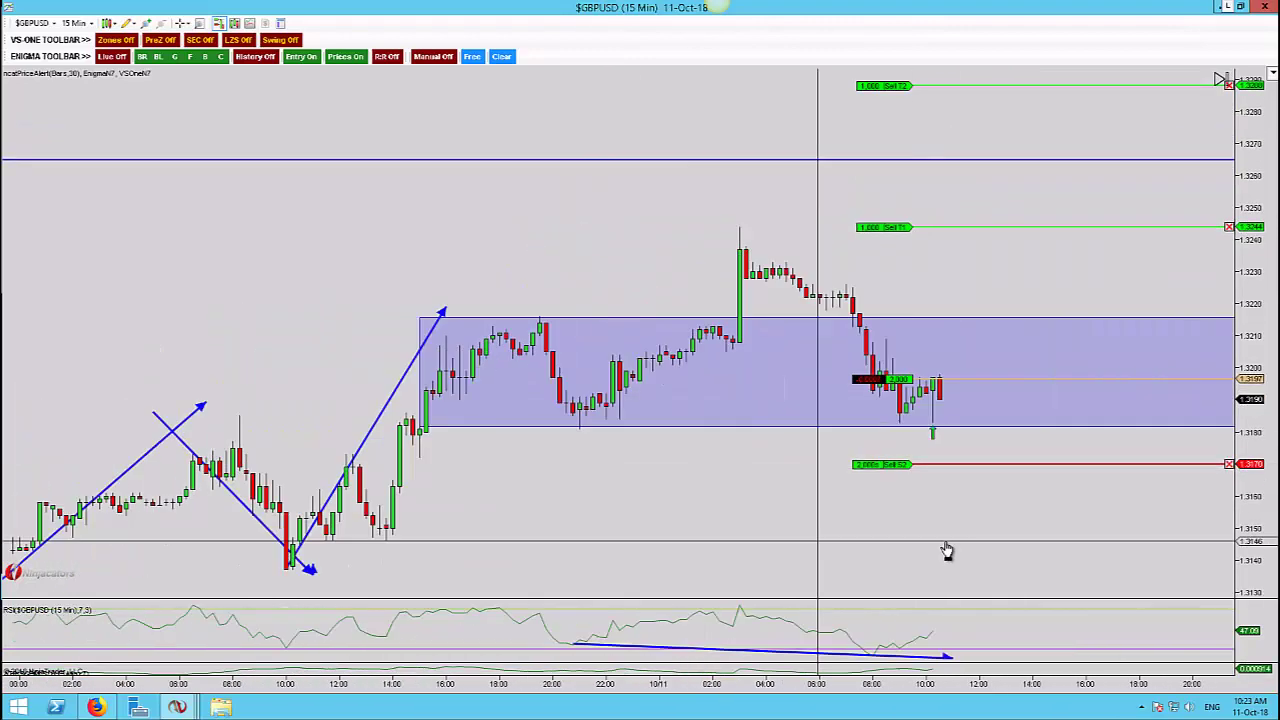
{"action": "scroll", "coordinate": [947, 550], "scroll_direction": "up", "scroll_amount": 1}
{"action": "scroll", "coordinate": [947, 550], "scroll_direction": "down", "scroll_amount": 3}
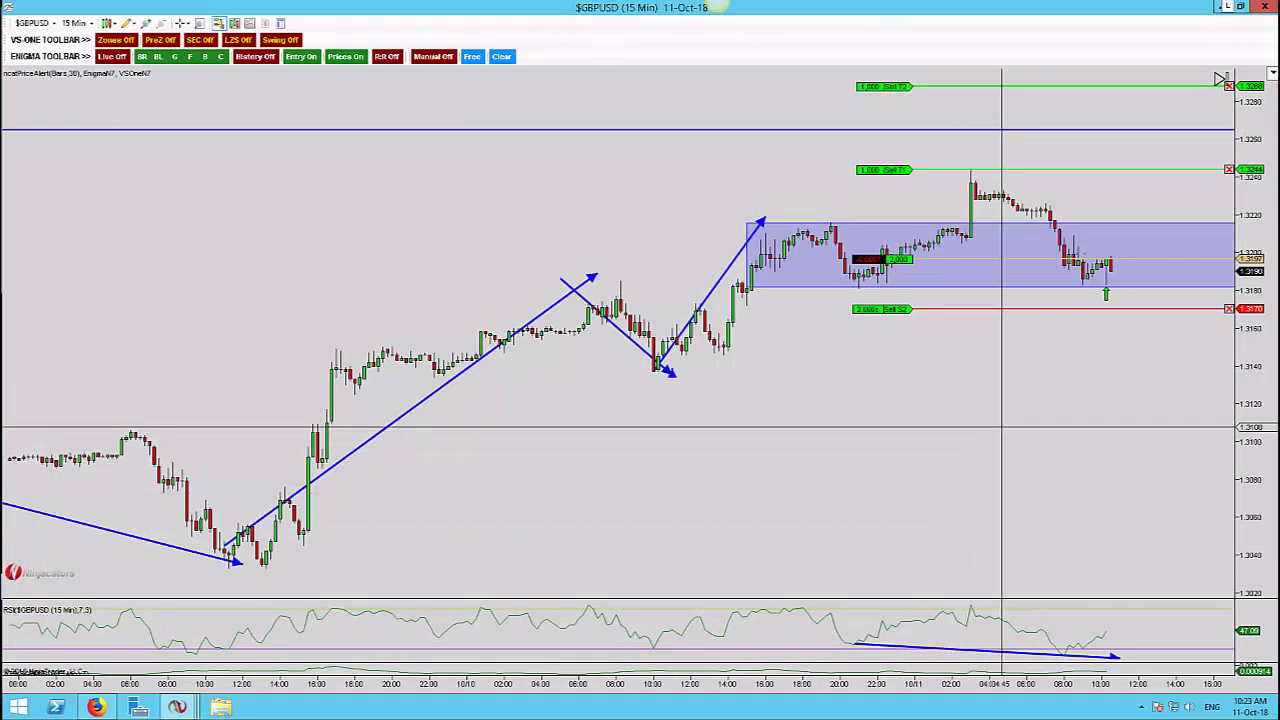
{"action": "left_click_drag", "start_coordinate": [1067, 449], "coordinate": [1006, 450]}
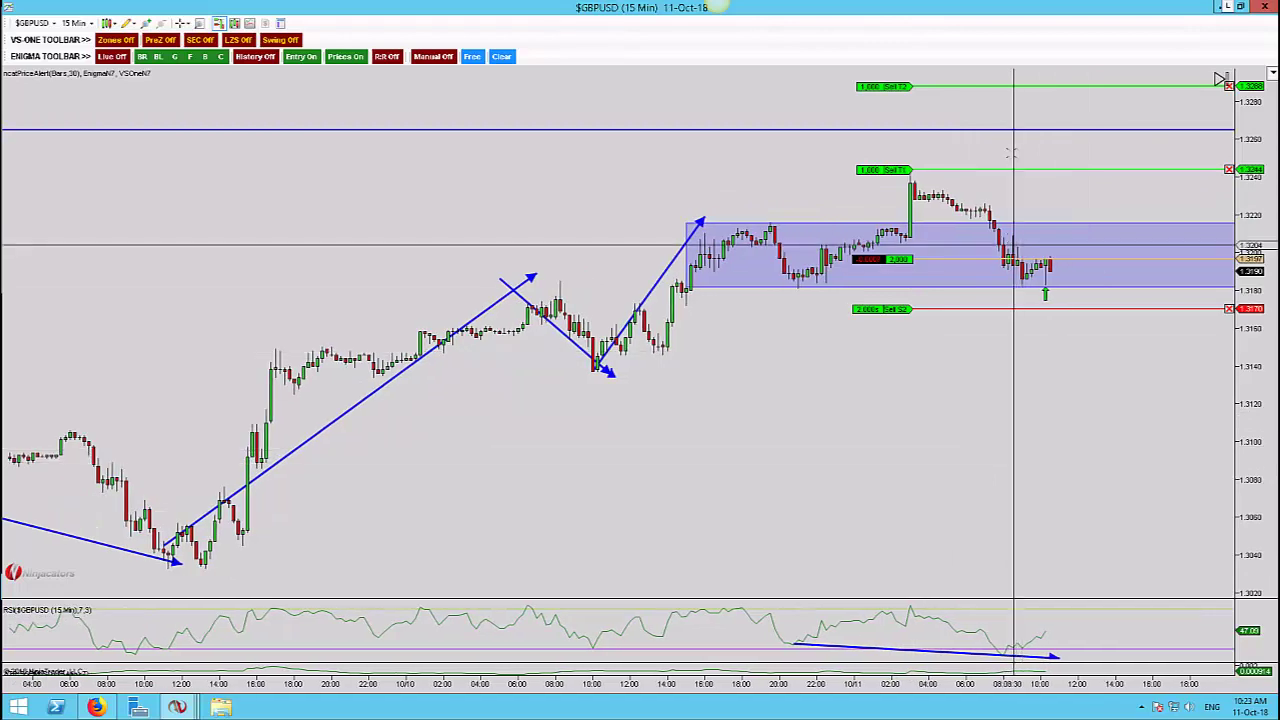
{"action": "scroll", "coordinate": [1012, 156], "scroll_direction": "down", "scroll_amount": 3}
{"action": "scroll", "coordinate": [1014, 190], "scroll_direction": "up", "scroll_amount": 1}
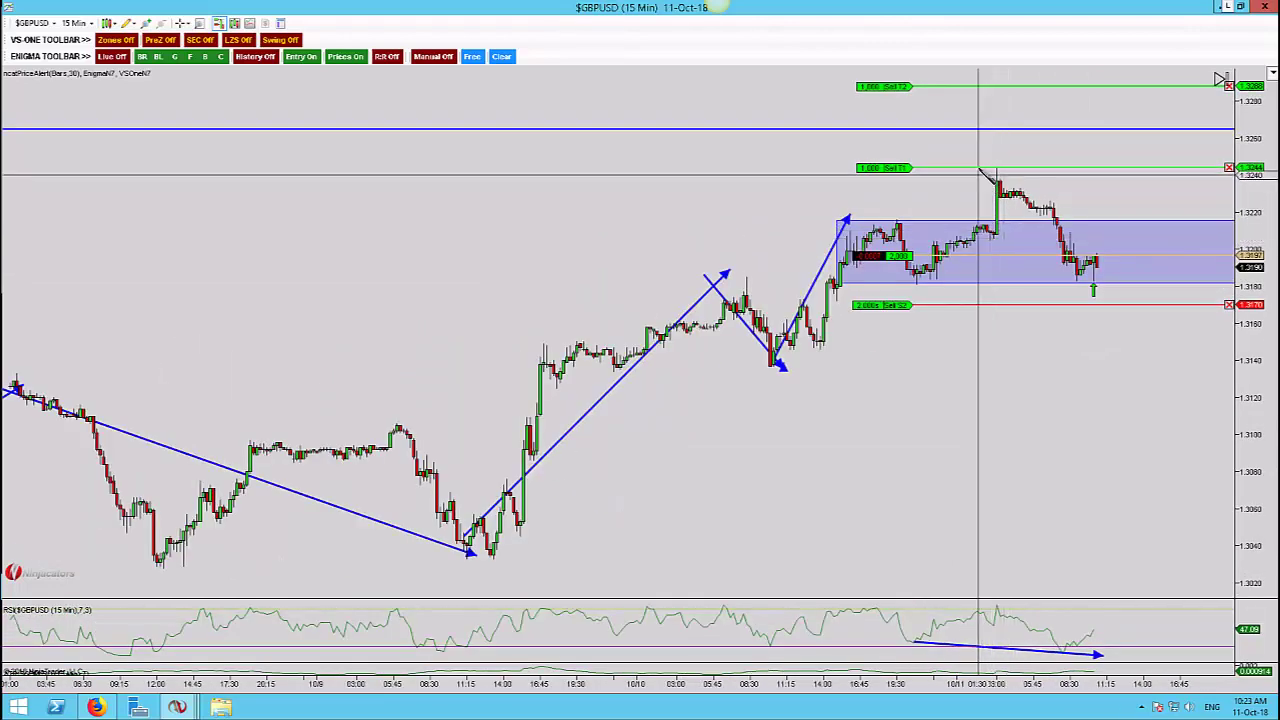
Try Fibonacci retracements from the 10/11 high at about 1.3244 downward on the 15-minute chart, and remove them.
{"action": "left_click", "coordinate": [980, 168]}
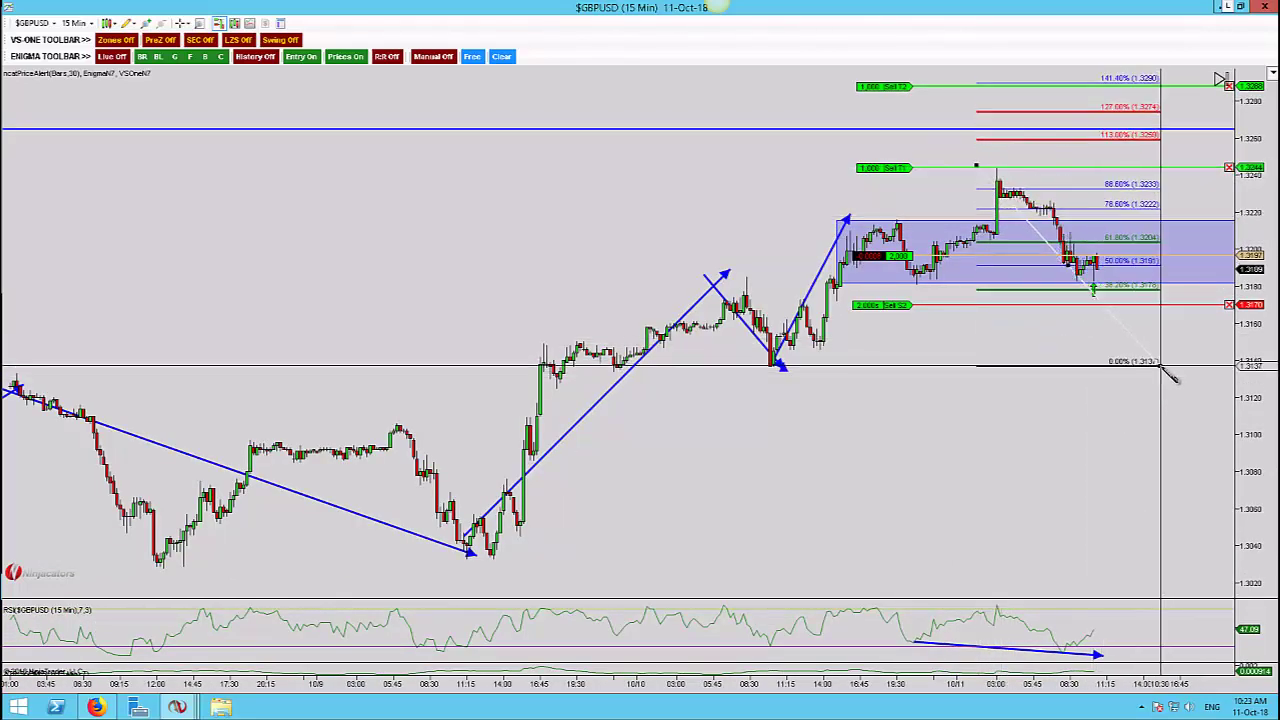
{"action": "key", "text": "Escape"}
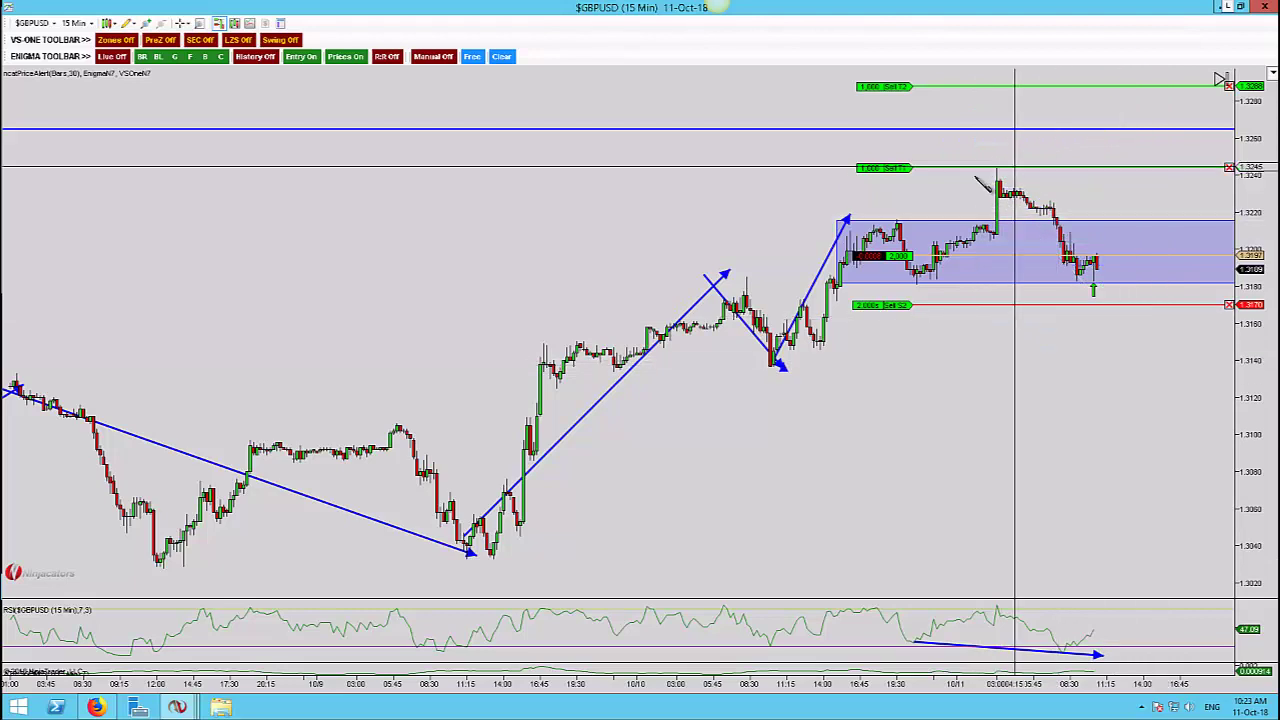
{"action": "left_click", "coordinate": [980, 169]}
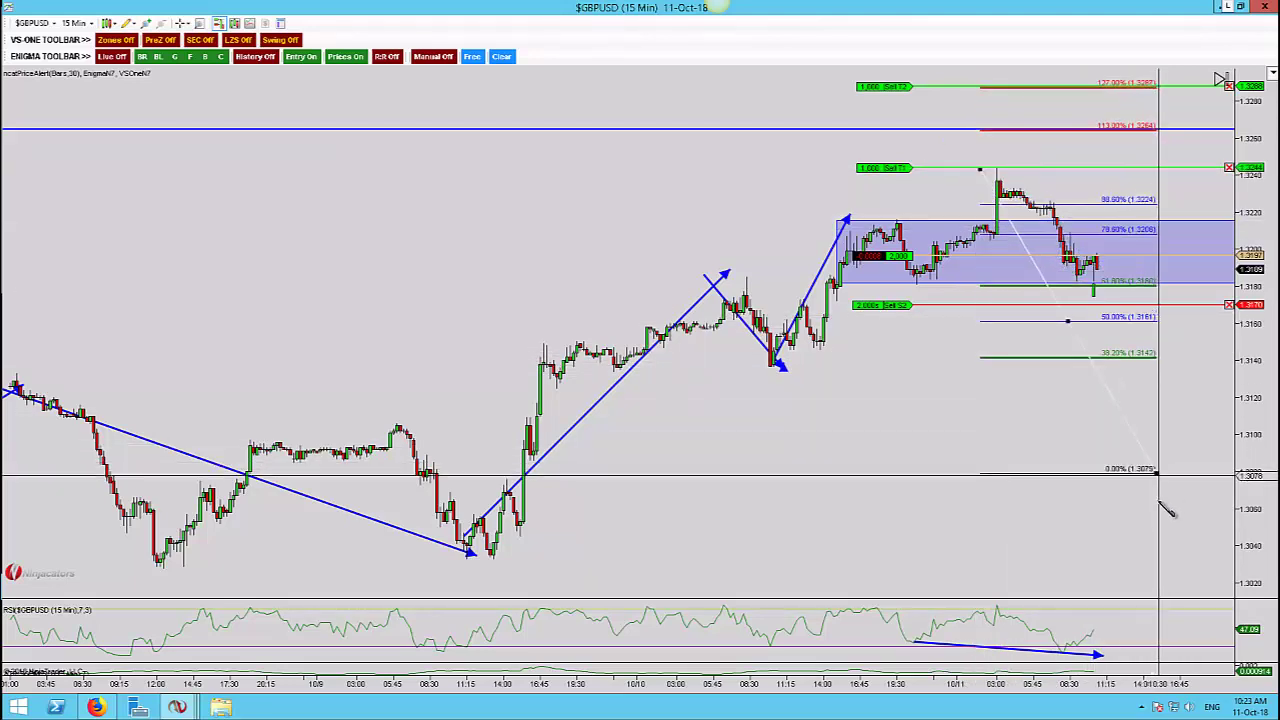
{"action": "left_click", "coordinate": [1167, 533]}
{"action": "key", "text": "Delete"}
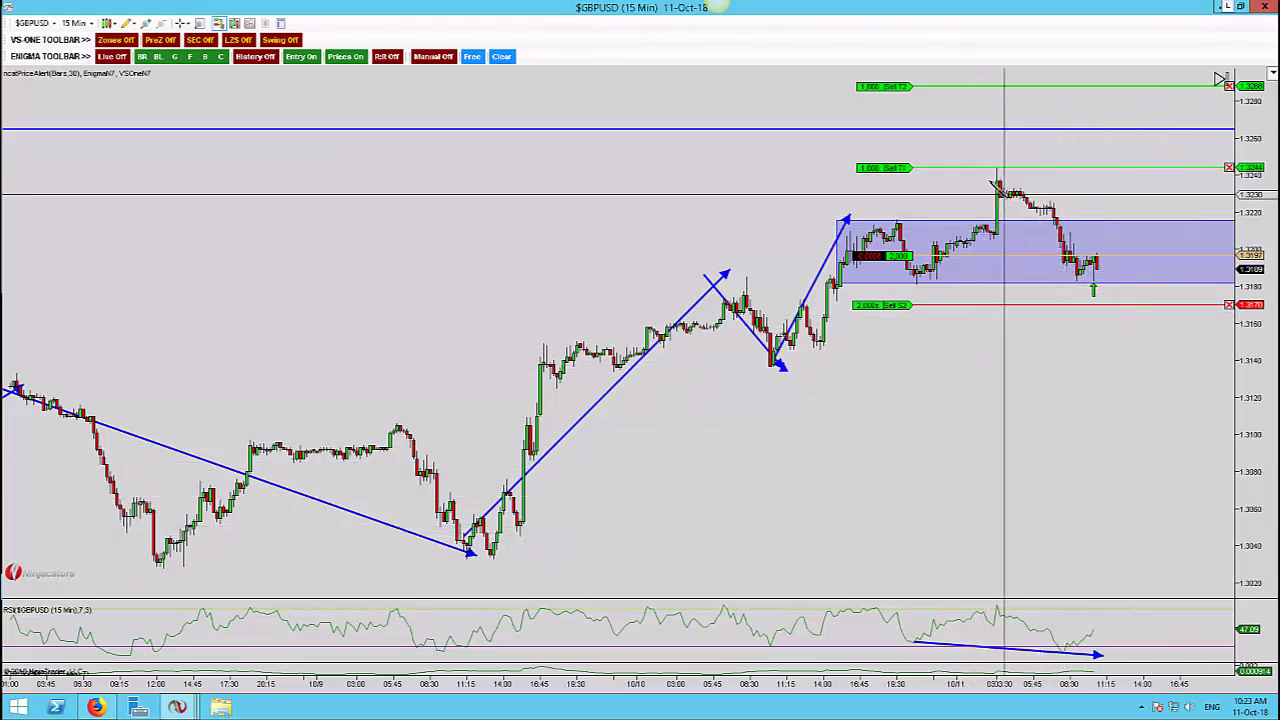
{"action": "key", "text": "F8"}
{"action": "left_click", "coordinate": [993, 167]}
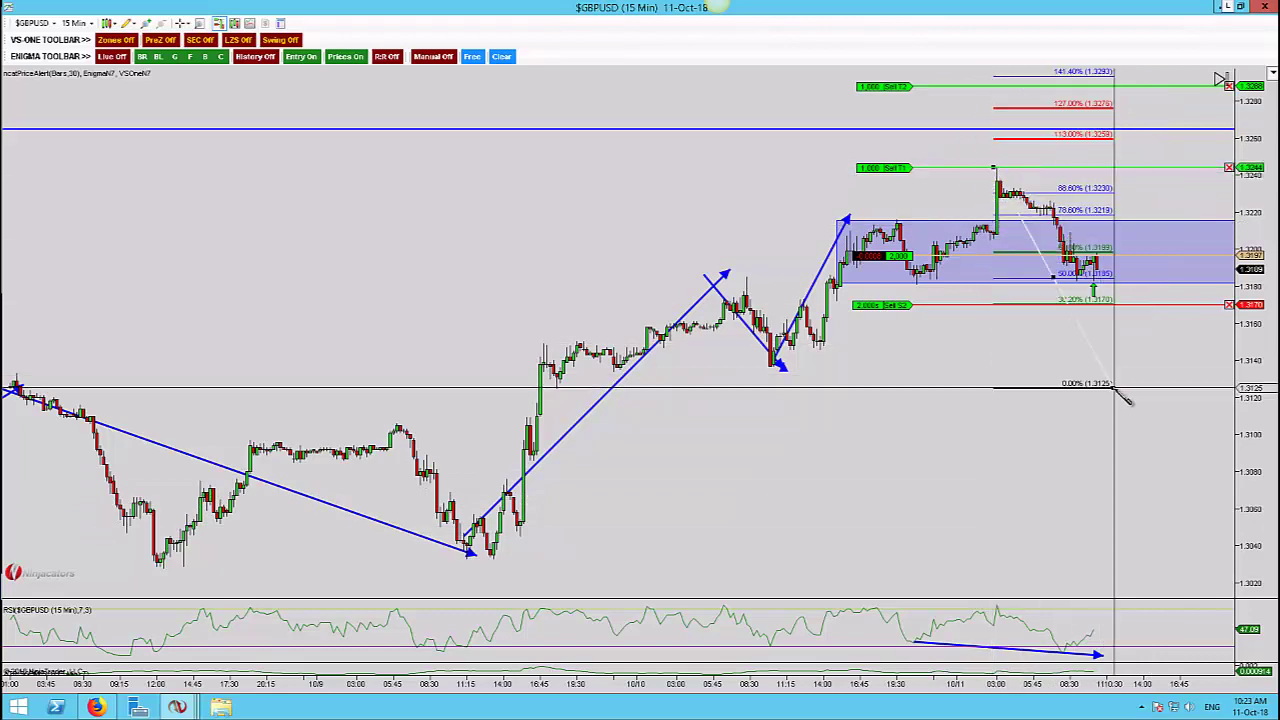
{"action": "left_click", "coordinate": [1114, 387]}
{"action": "key", "text": "Delete"}
Switch the chart to 60 minutes, turn on the structure zones and examine them around the stop and target levels.
{"action": "key", "text": "ctrl+Down"}
{"action": "key", "text": "ctrl+Down"}
{"action": "key", "text": "ctrl+Down"}
{"action": "key", "text": "ctrl+Down"}
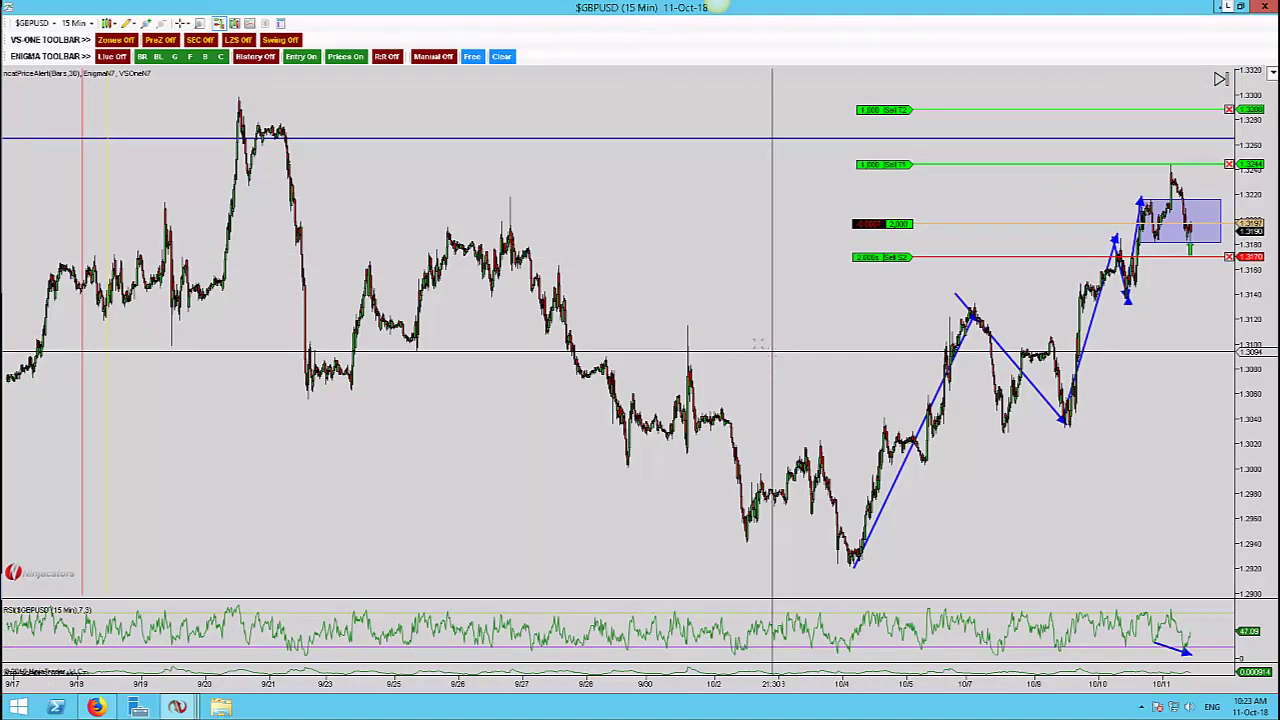
{"action": "type", "text": "60"}
{"action": "key", "text": "Return"}
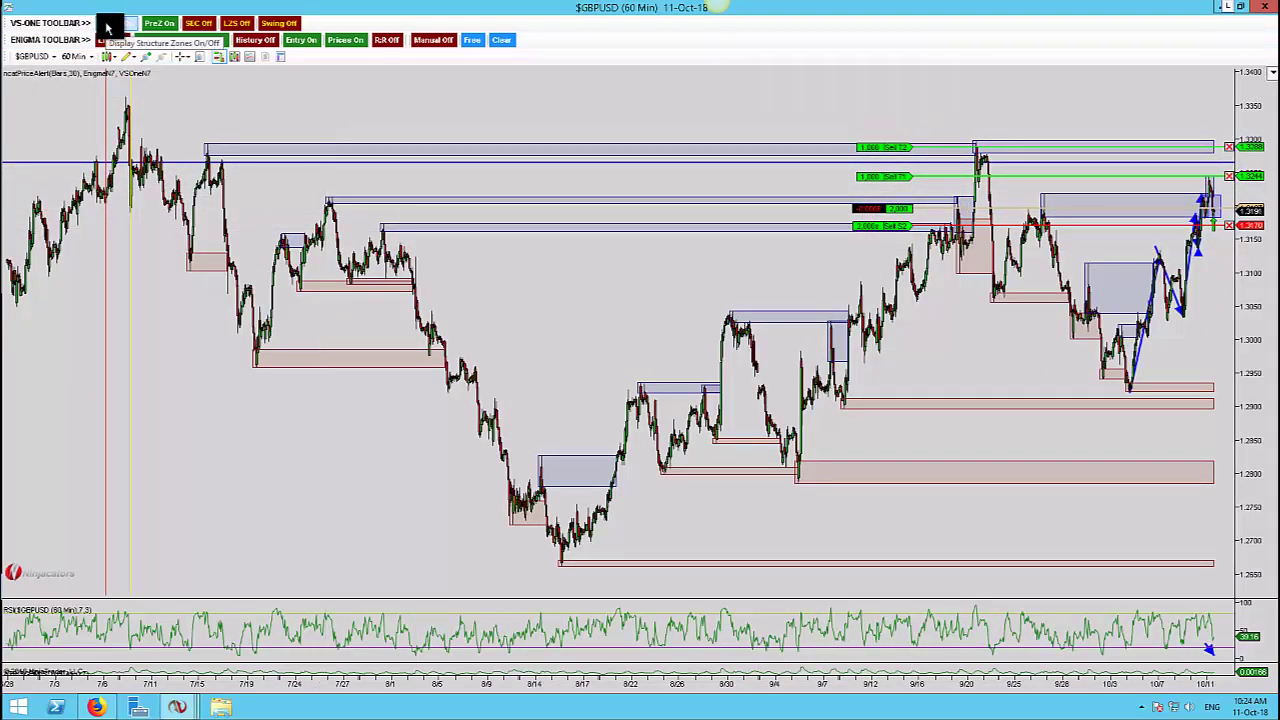
{"action": "key", "text": "ctrl+Up"}
{"action": "key", "text": "ctrl+Up"}
{"action": "key", "text": "ctrl+Up"}
{"action": "key", "text": "ctrl+Up"}
{"action": "key", "text": "ctrl+Up"}
{"action": "key", "text": "ctrl+Up"}
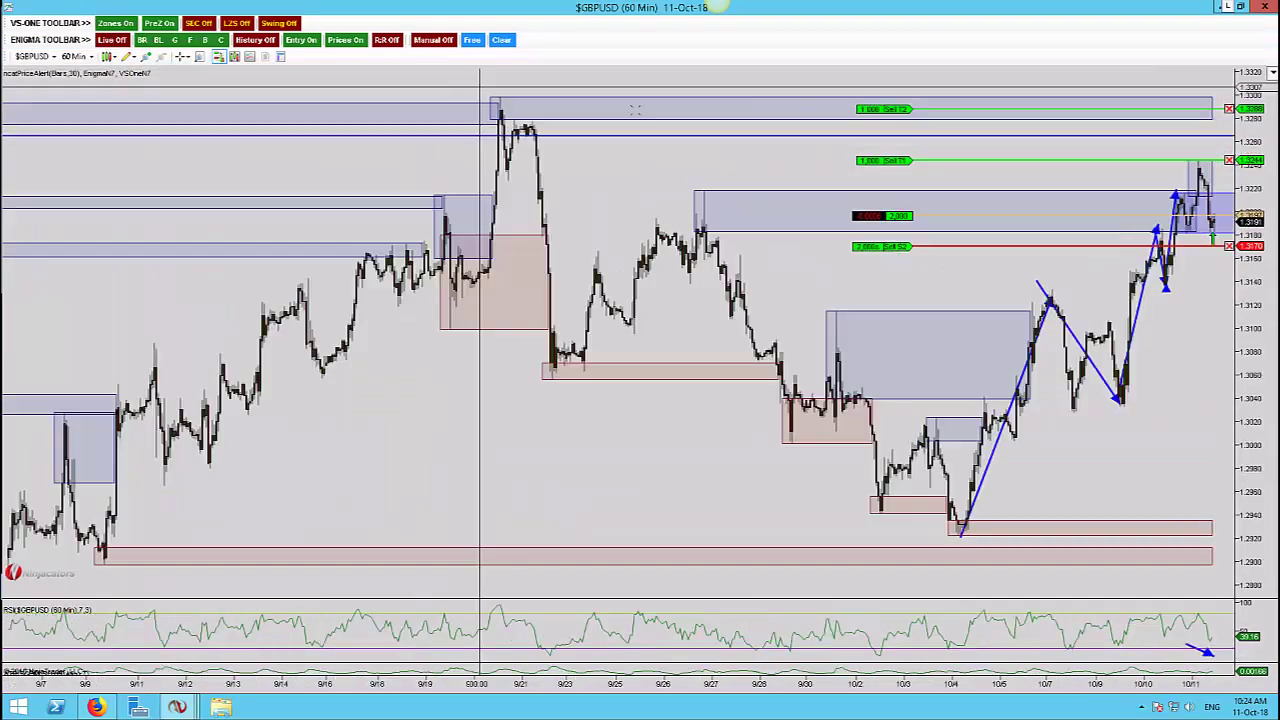
{"action": "scroll", "coordinate": [598, 192], "scroll_direction": "down", "scroll_amount": 4}
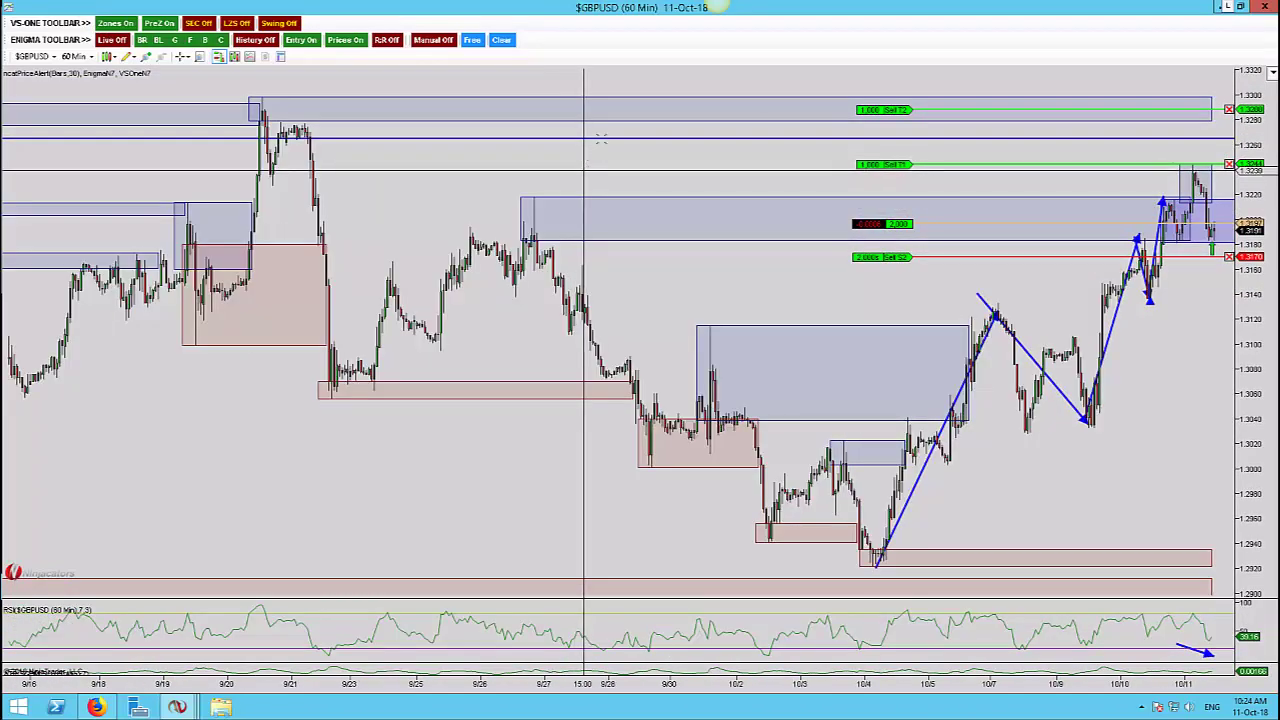
Switch the chart to 240 minutes and turn the structure zones off.
{"action": "type", "text": "240"}
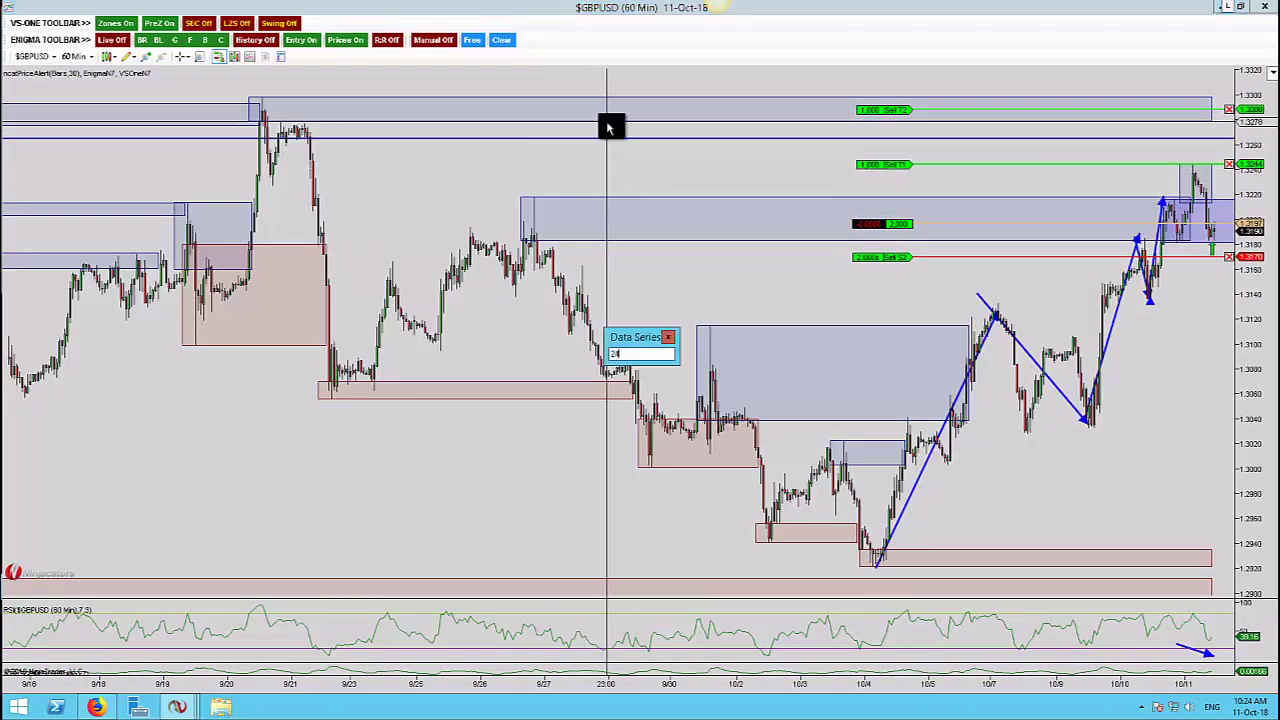
{"action": "key", "text": "Return"}
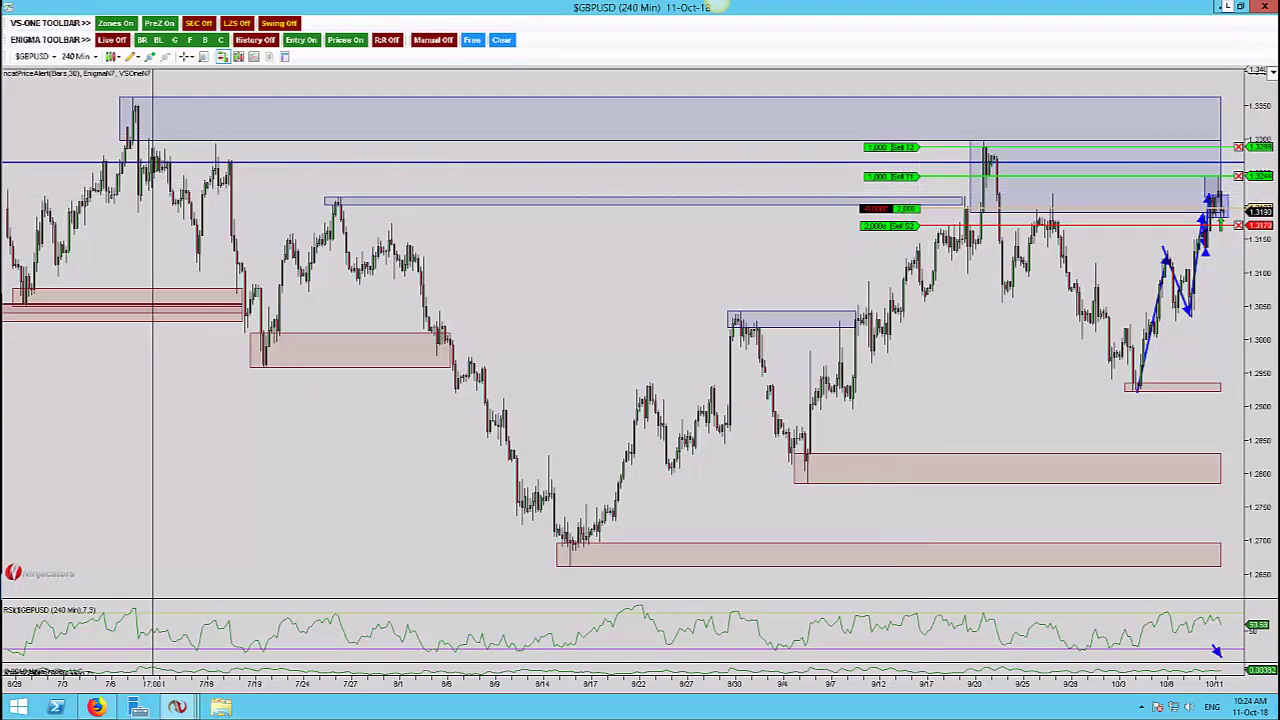
{"action": "left_click", "coordinate": [123, 23]}
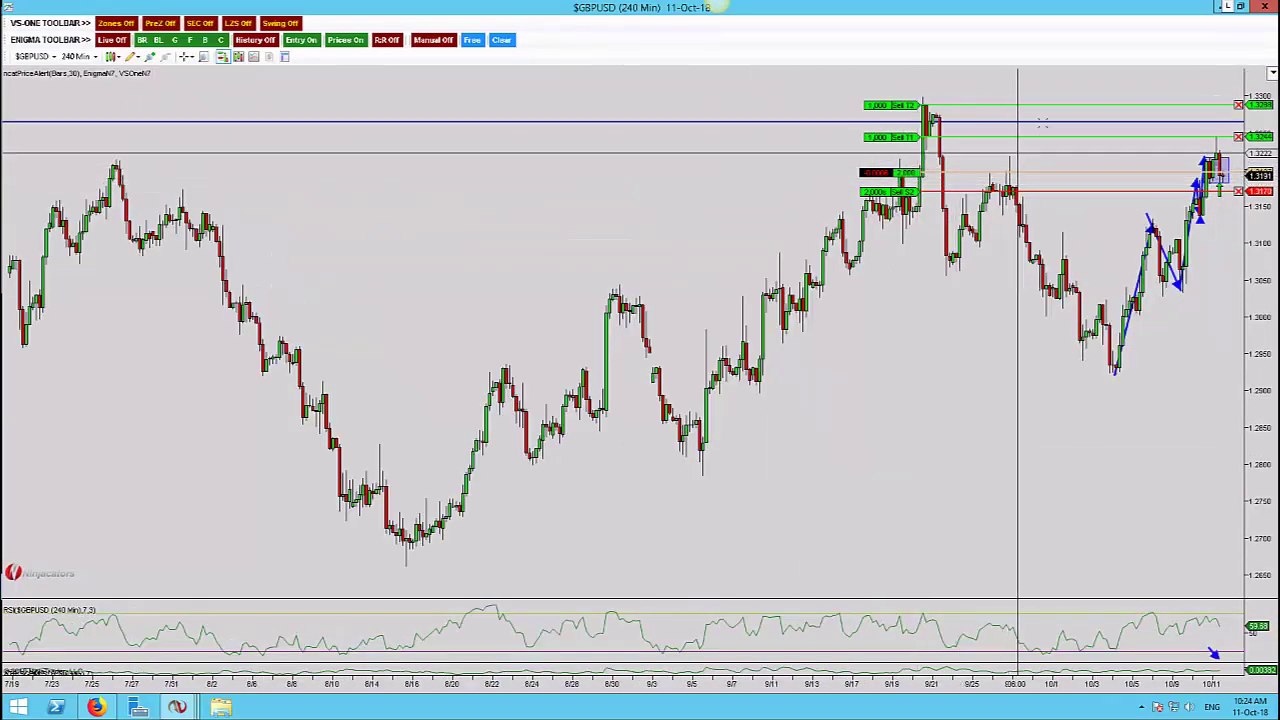
Move the second target order (Sell T2) down to 1.3285, below the 9/20 swing high.
{"action": "scroll", "coordinate": [1060, 104], "scroll_direction": "up", "scroll_amount": 2}
{"action": "scroll", "coordinate": [1060, 104], "scroll_direction": "up", "scroll_amount": 1}
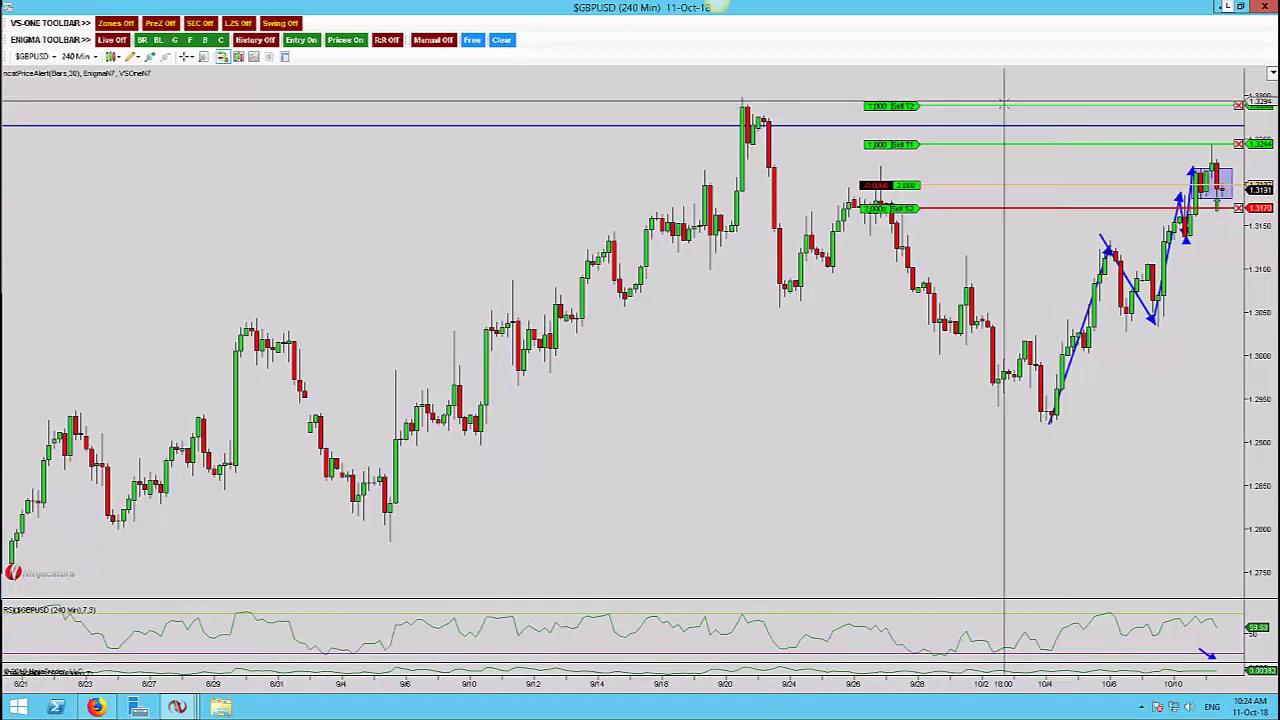
{"action": "left_click", "coordinate": [1005, 110]}
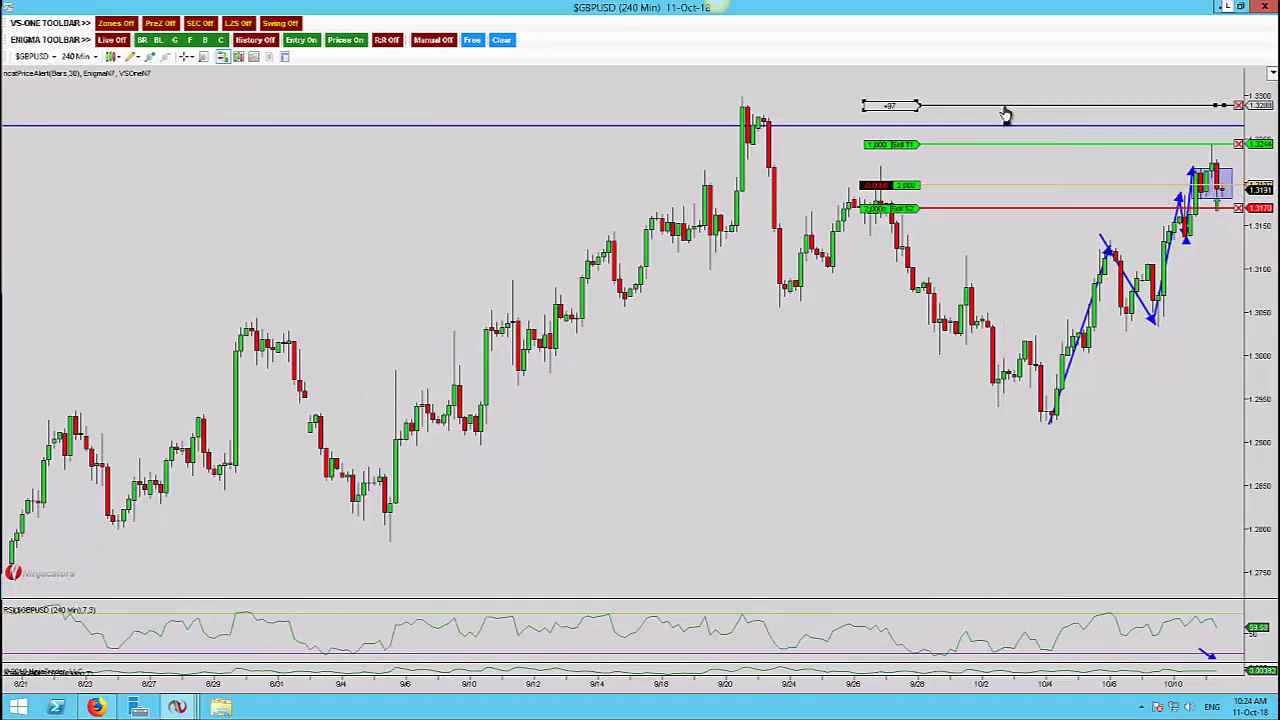
{"action": "left_click", "coordinate": [1005, 108]}
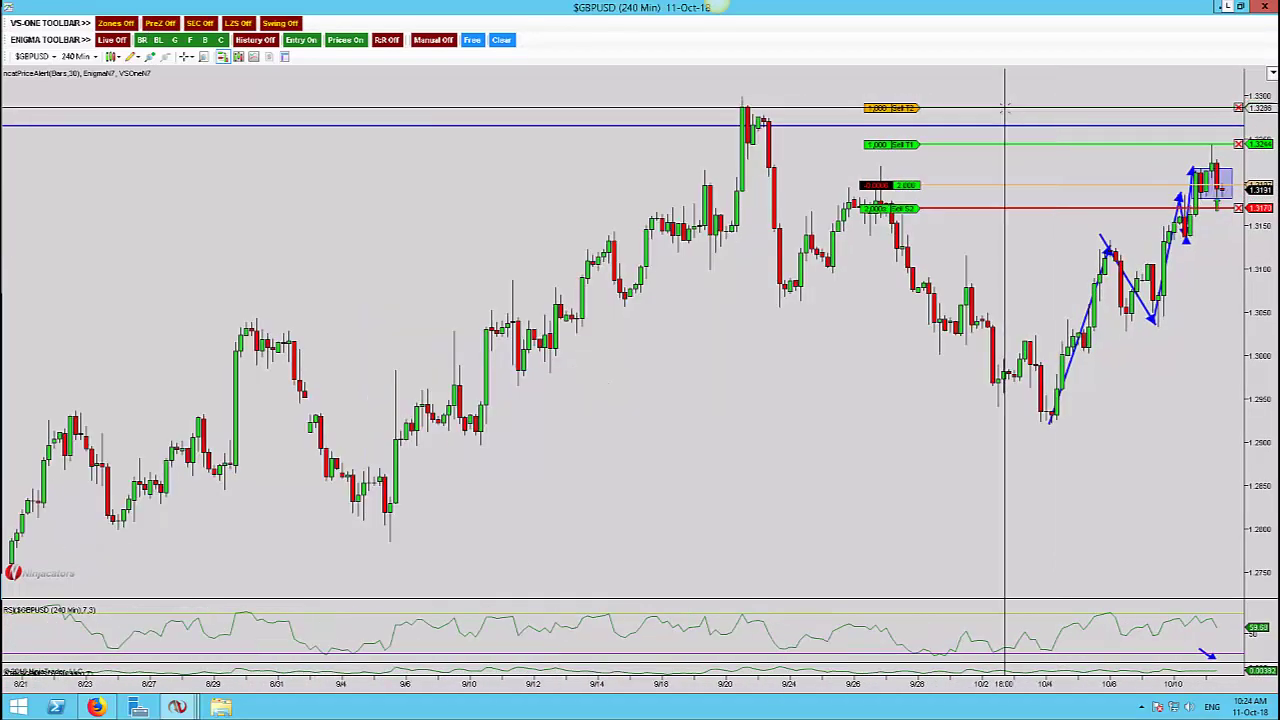
{"action": "left_click", "coordinate": [1005, 110]}
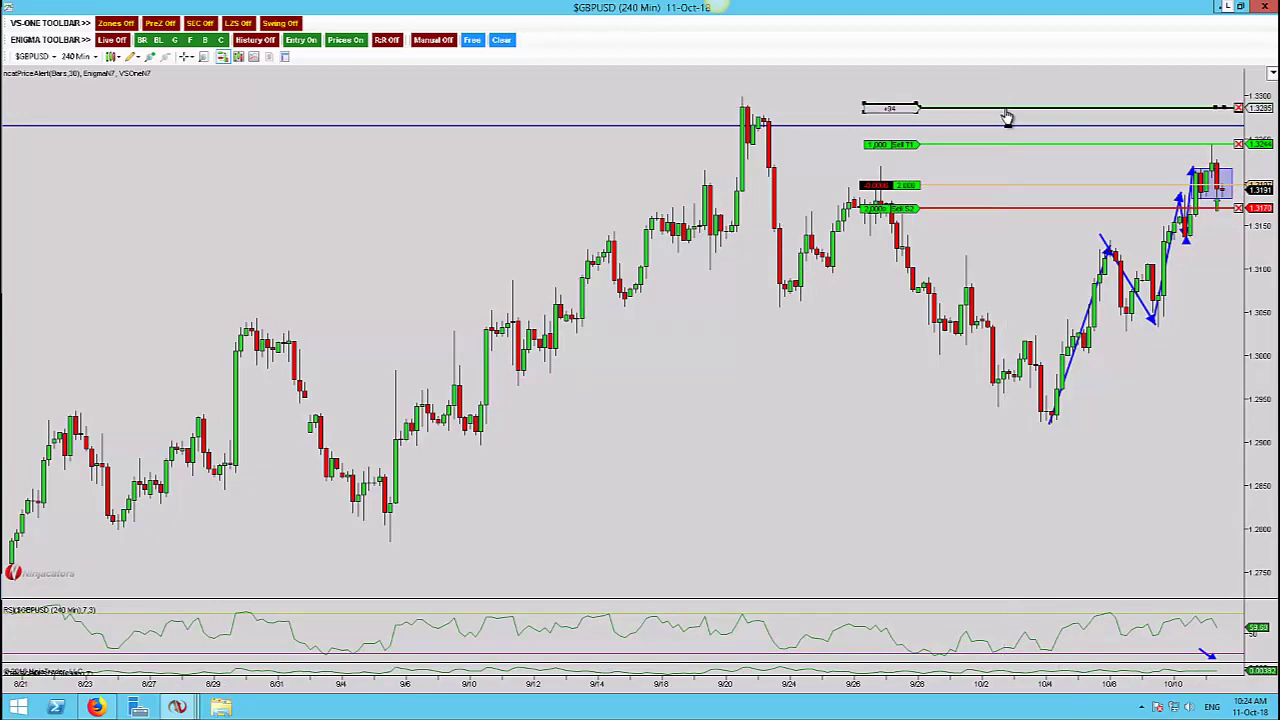
{"action": "left_click", "coordinate": [1005, 110]}
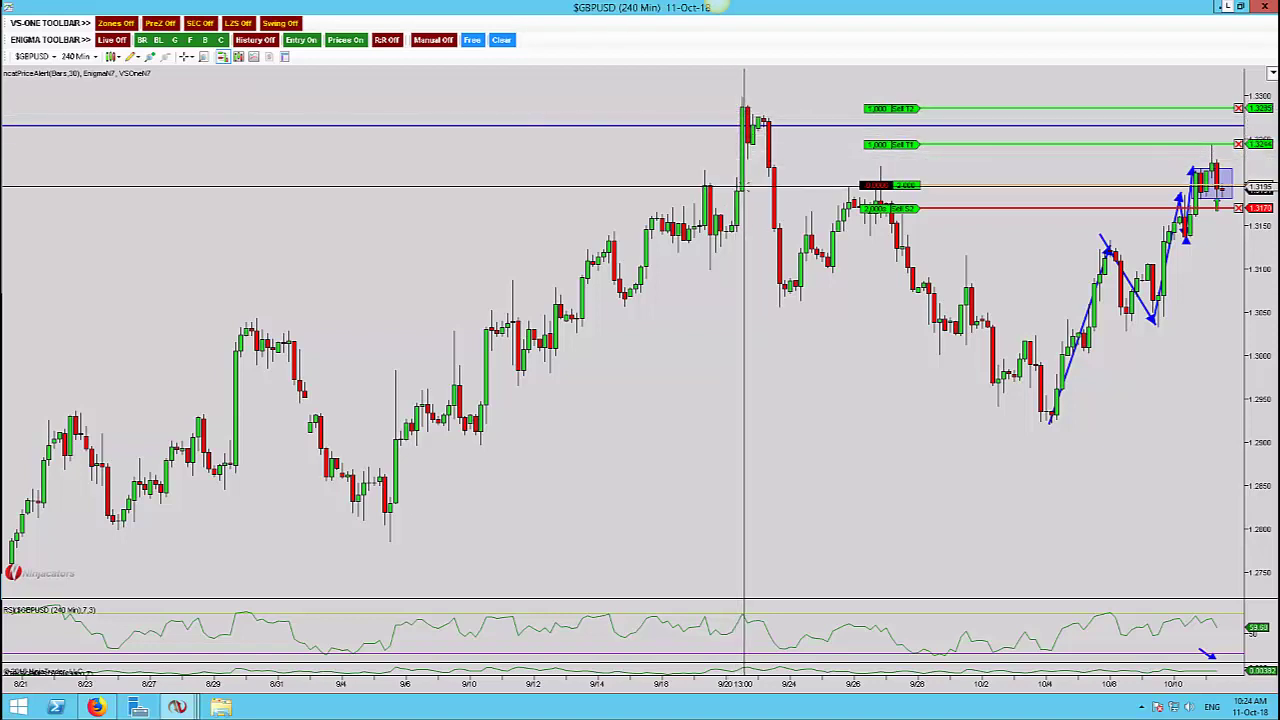
Return the chart to the 60-minute timeframe.
{"action": "type", "text": "60"}
{"action": "key", "text": "Return"}
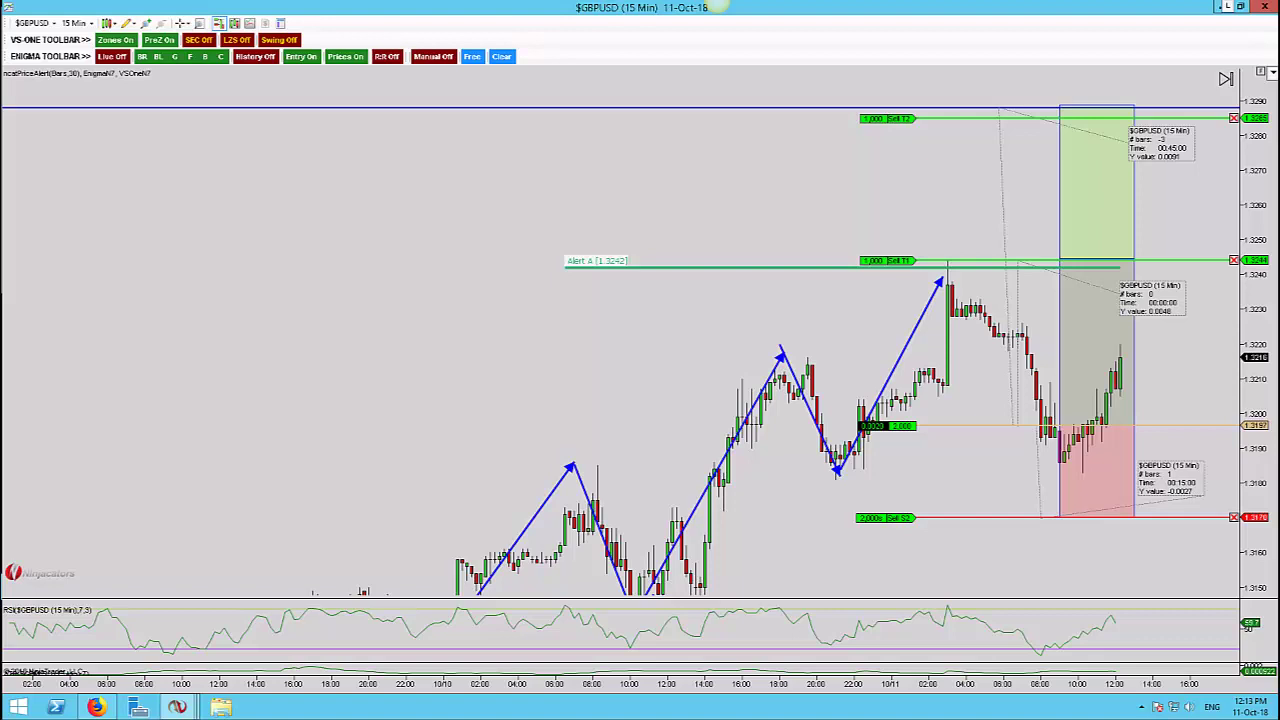
{"action": "left_click", "coordinate": [793, 317]}
{"action": "left_click", "coordinate": [940, 290]}
{"action": "mouse_move", "coordinate": [950, 294]}
{"action": "left_mouse_down"}
{"action": "mouse_move", "coordinate": [1195, 274]}
{"action": "mouse_move", "coordinate": [1180, 282]}
{"action": "left_mouse_up"}
{"action": "key", "text": "Delete"}
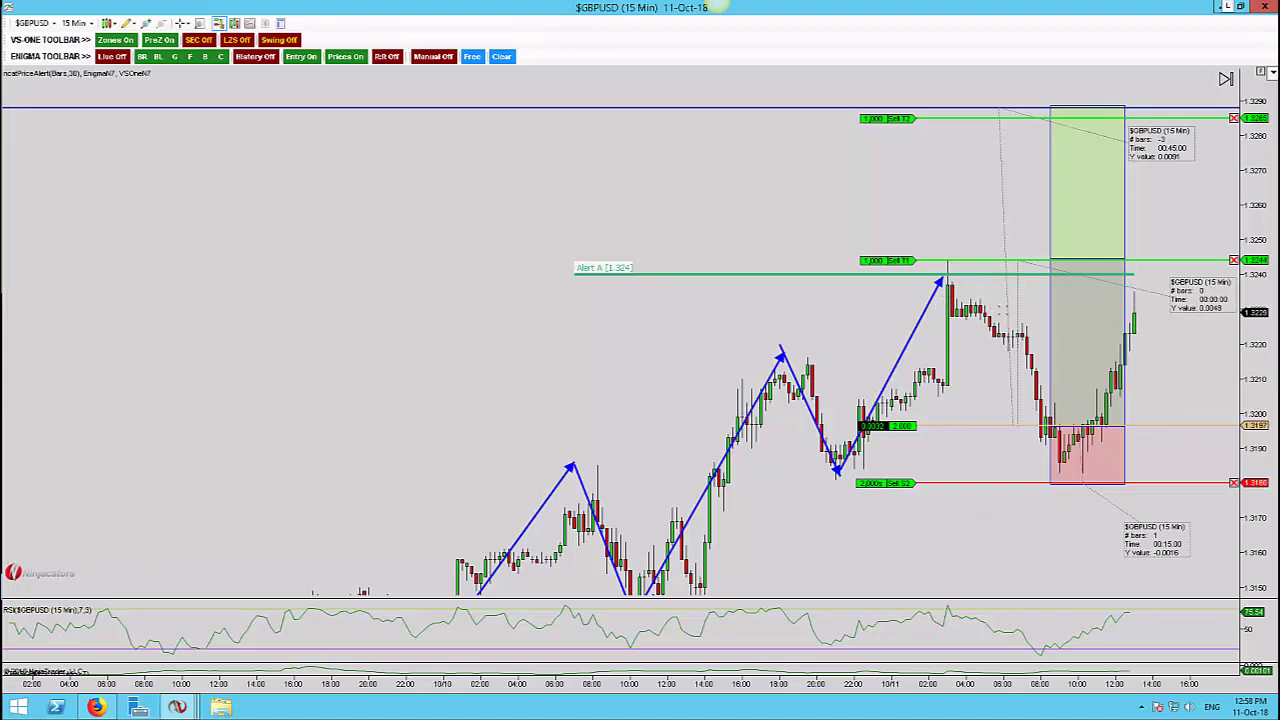
Review the price action after the entry against the risk and reward boxes on the 15-minute chart.
{"action": "left_click_drag", "start_coordinate": [1002, 310], "coordinate": [1008, 310]}
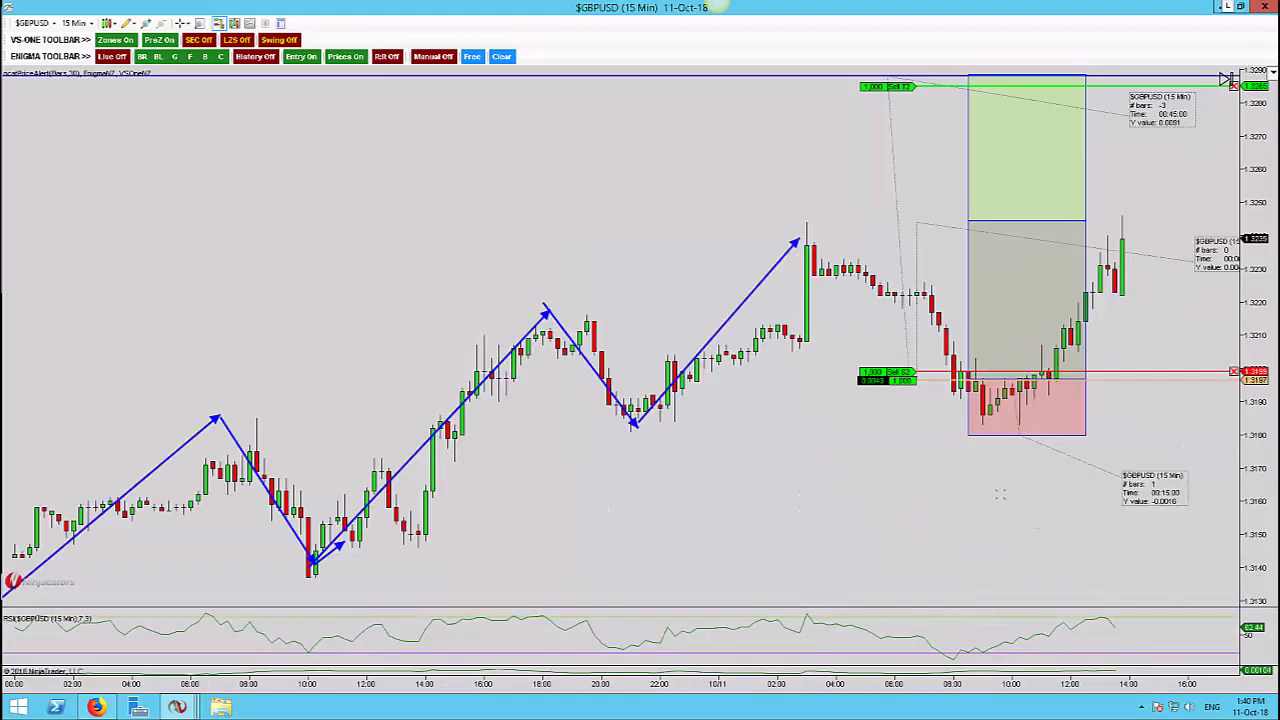
{"action": "mouse_move", "coordinate": [1000, 494]}
{"action": "left_mouse_down"}
{"action": "mouse_move", "coordinate": [966, 500]}
{"action": "mouse_move", "coordinate": [985, 495]}
{"action": "left_mouse_up"}
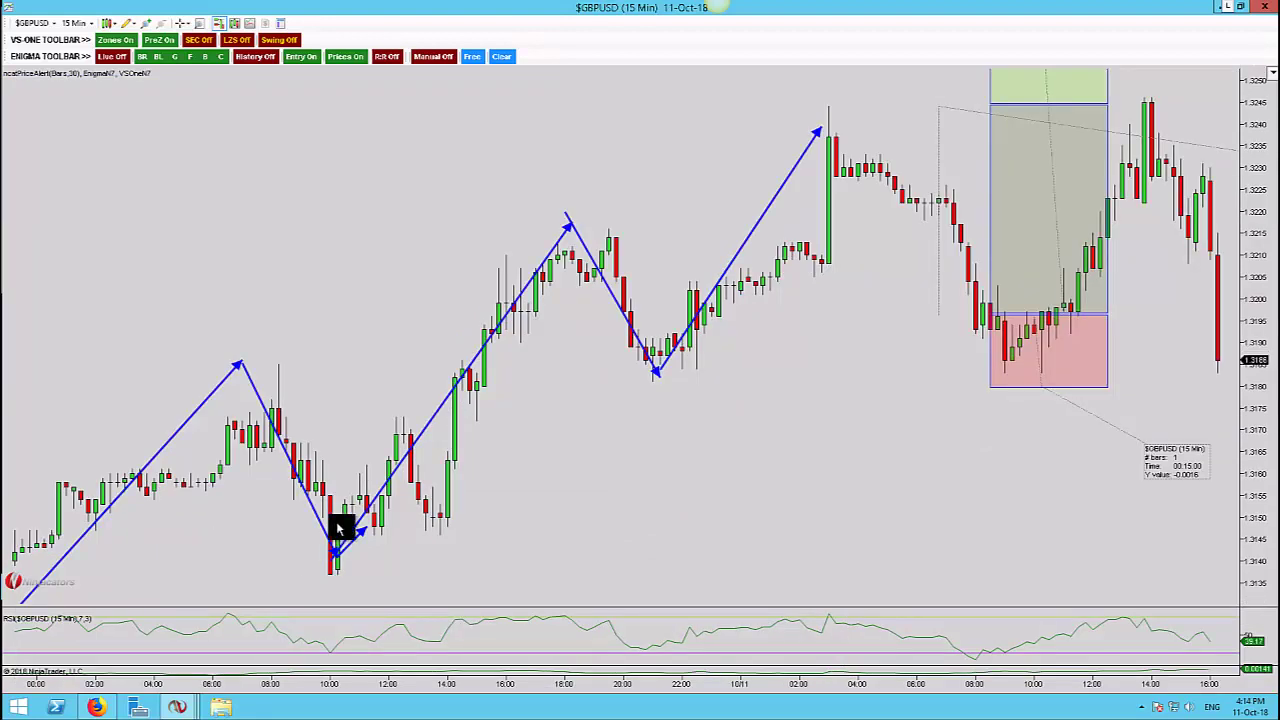
{"action": "scroll", "coordinate": [797, 407], "scroll_direction": "down", "scroll_amount": 3}
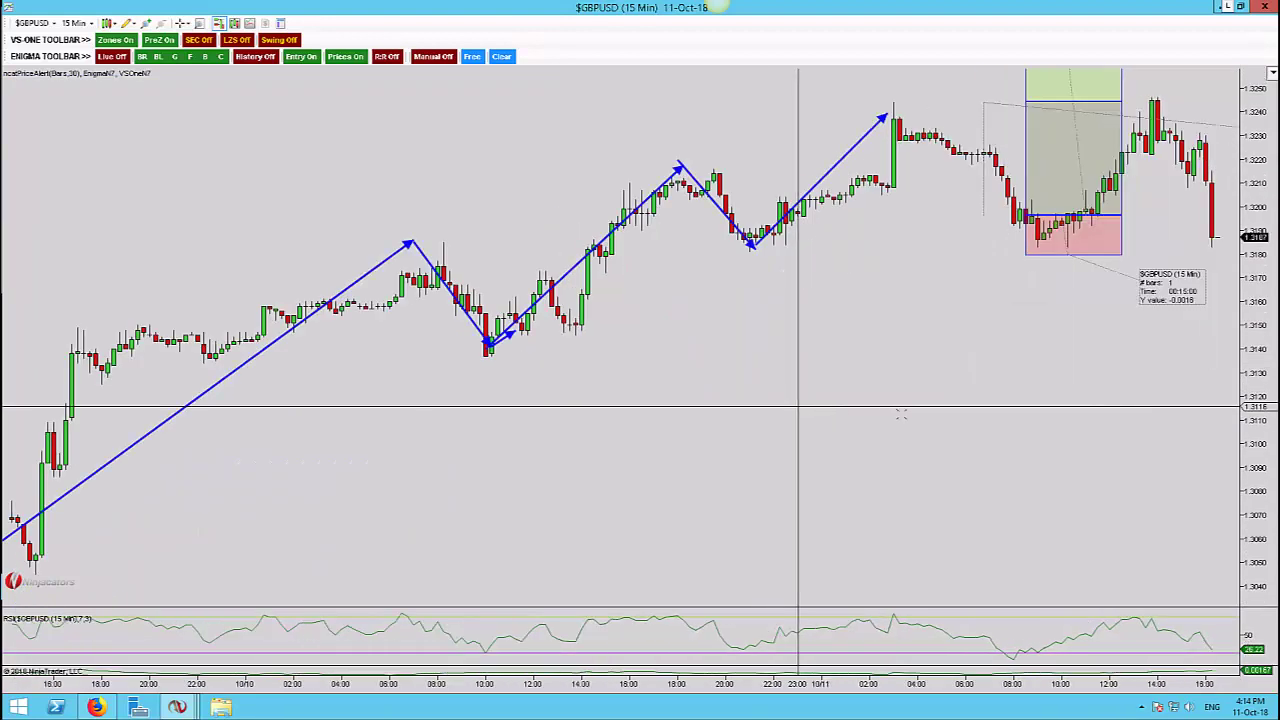
{"action": "left_click_drag", "start_coordinate": [1252, 259], "coordinate": [1252, 393]}
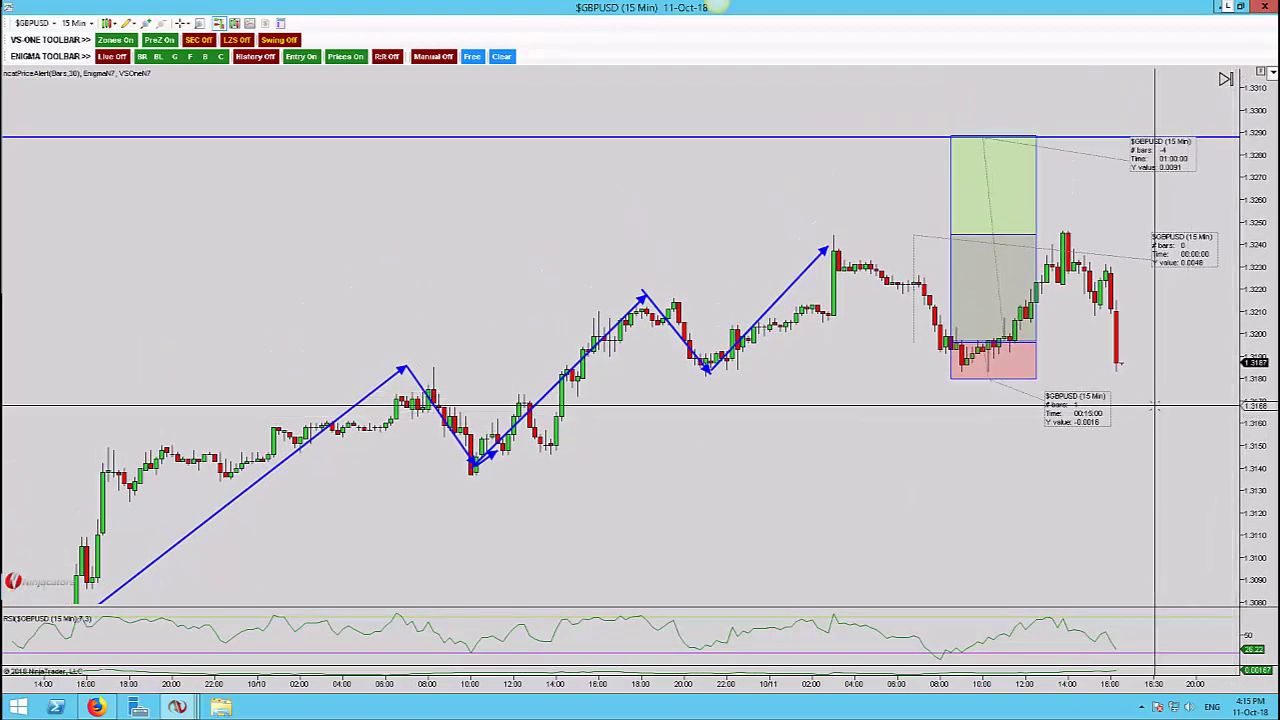